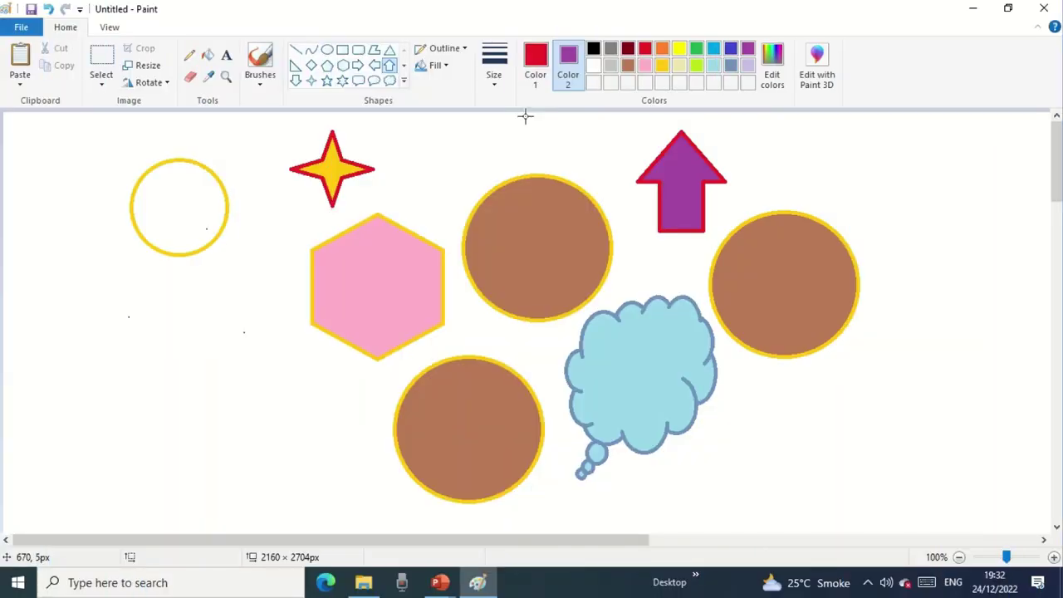
# - Launch Paint from the Start search to get a blank 2160 × 2704px canvas
pyautogui.click(18, 586)
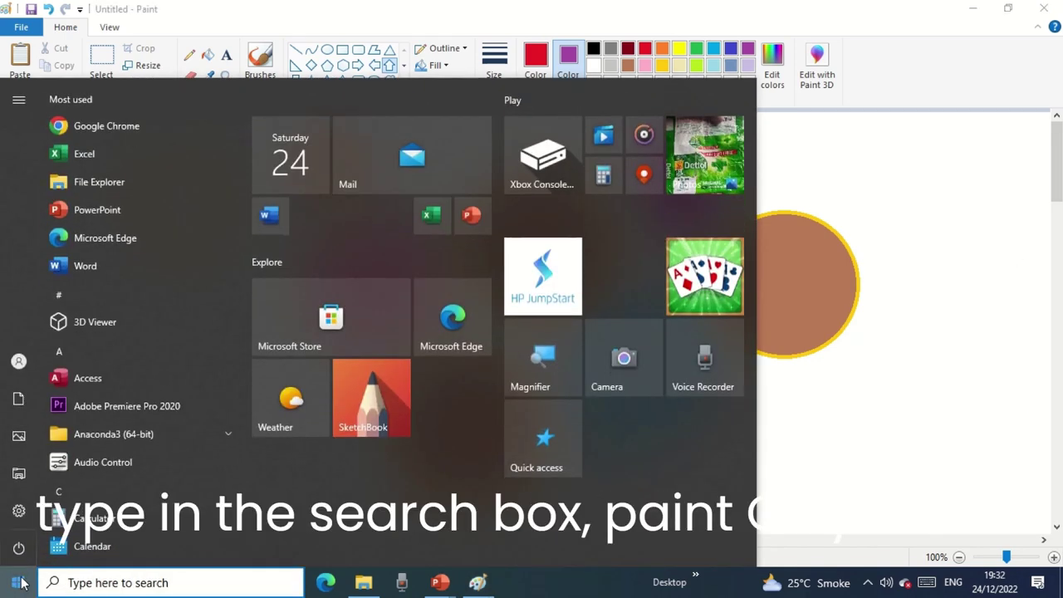
pyautogui.write('paint')
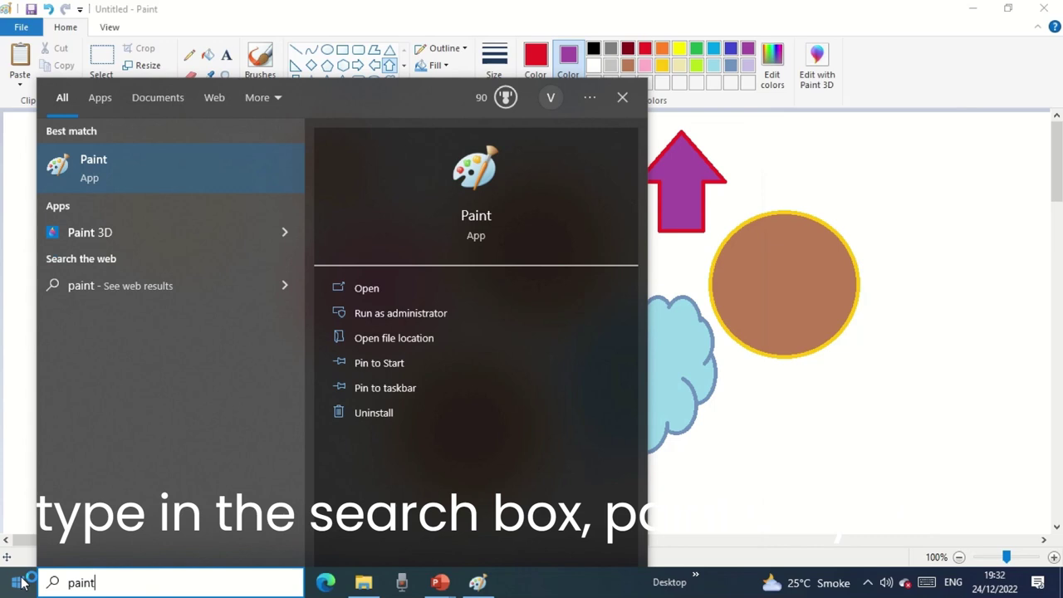
pyautogui.click(98, 180)
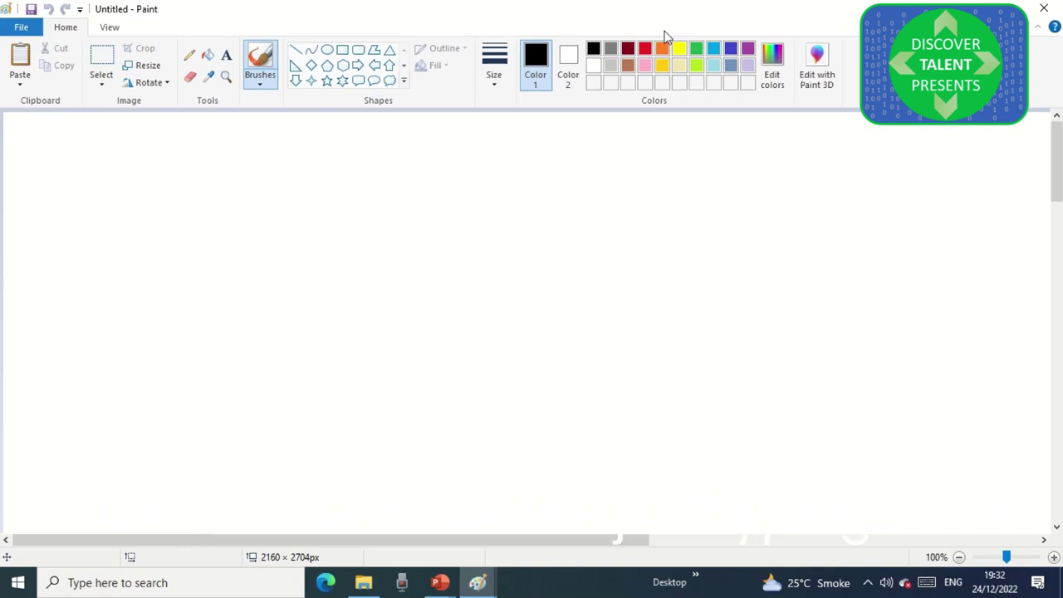
# - Type JPEG, BMP, GIF and PNG one per line in a new canvas text box
pyautogui.click(226, 54)
pyautogui.click(287, 251)
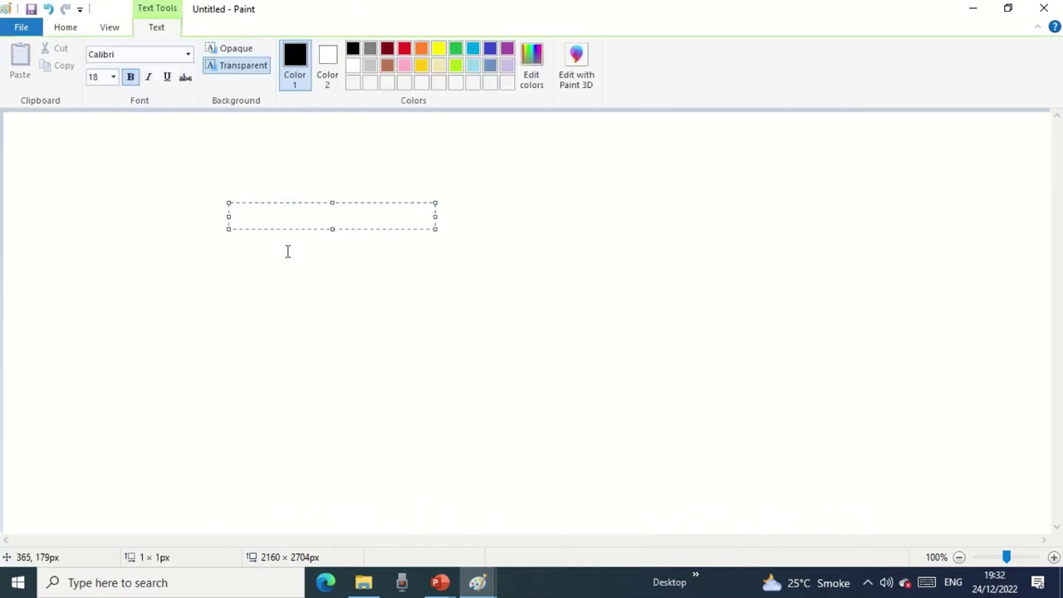
pyautogui.write('JPEG')
pyautogui.press('BackSpace')
pyautogui.write('EG')
pyautogui.press('Return')
pyautogui.write('BMP')
pyautogui.press('Return')
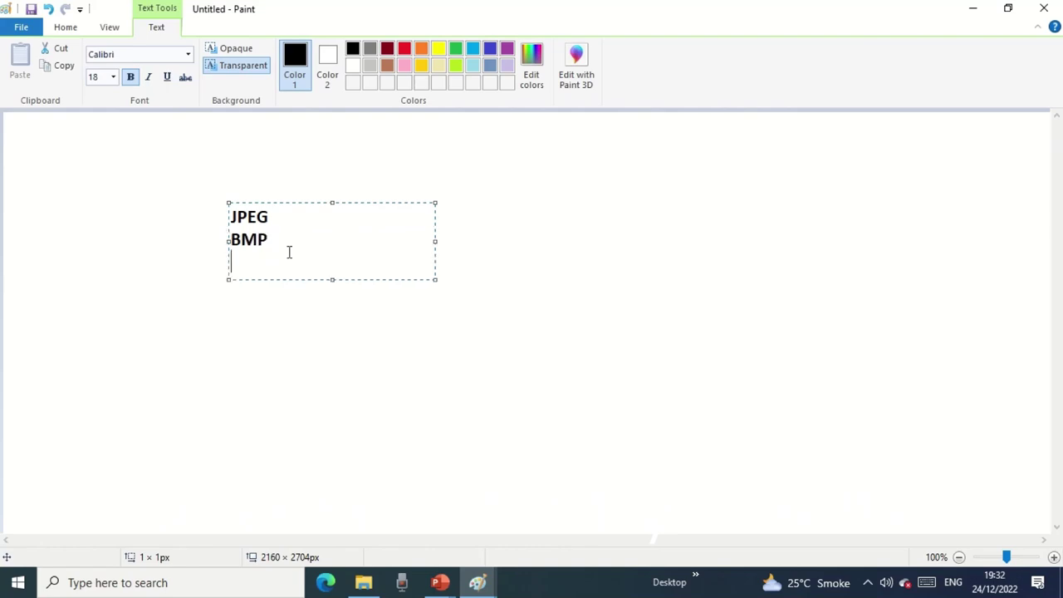
pyautogui.write('GIF')
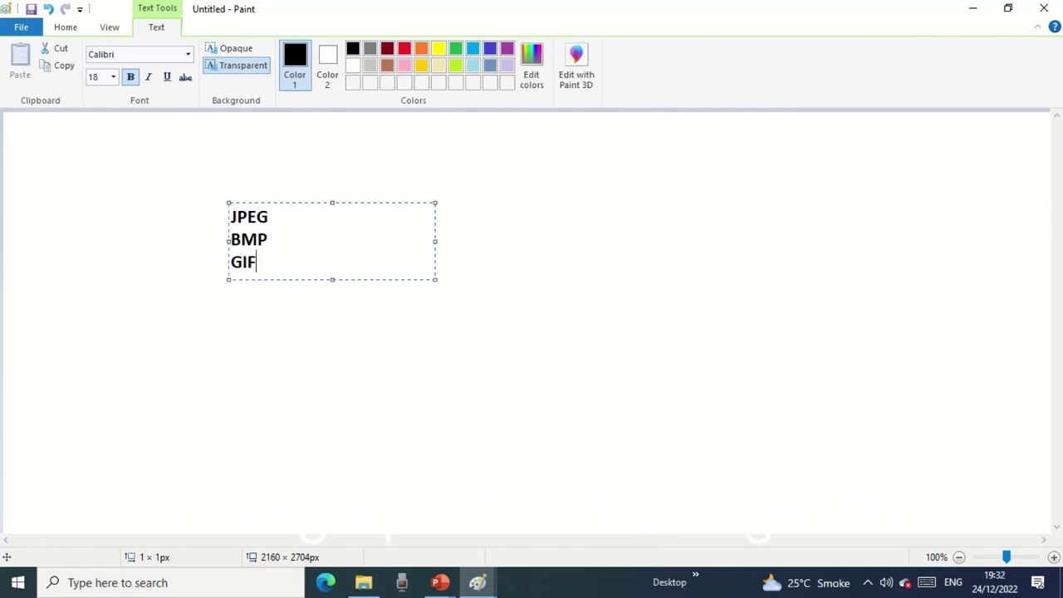
pyautogui.press('Return')
pyautogui.write('PNG')
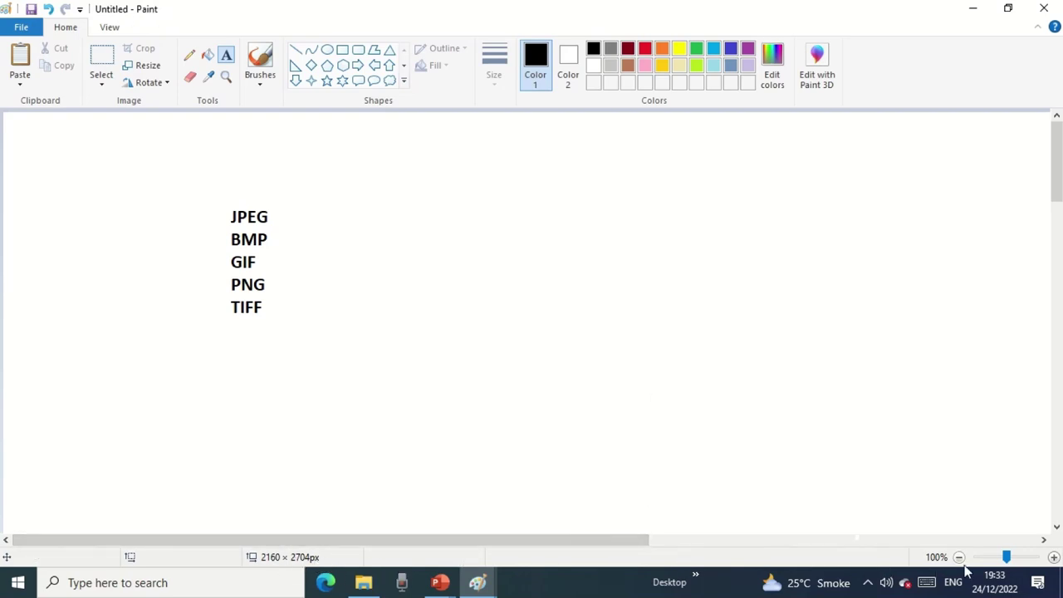
pyautogui.moveTo(1006, 556)
pyautogui.mouseDown()
pyautogui.moveTo(986, 560)
pyautogui.moveTo(1016, 562)
pyautogui.mouseUp()
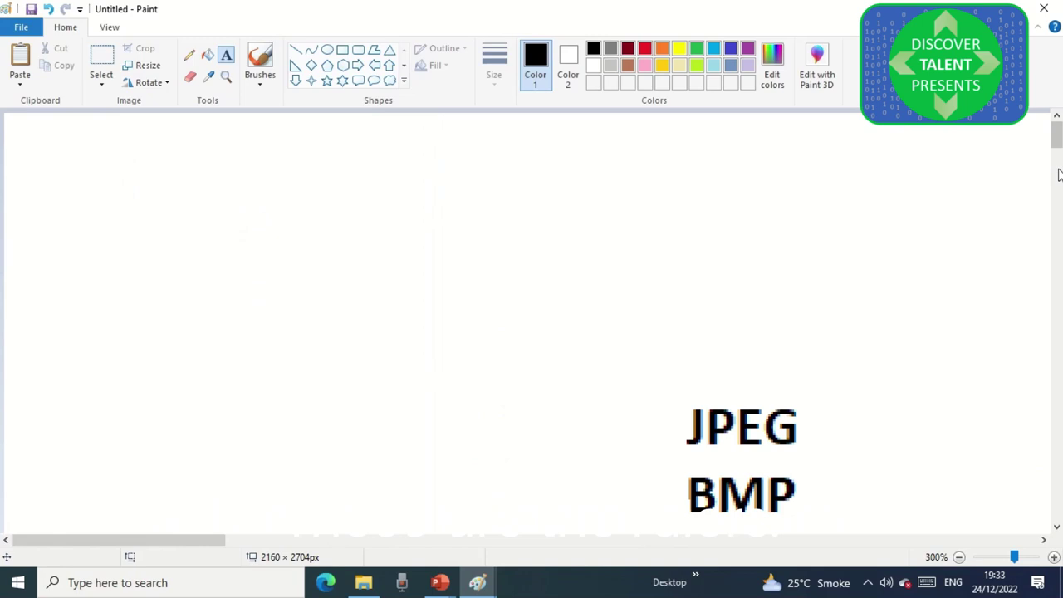
pyautogui.moveTo(1057, 133); pyautogui.dragTo(1058, 319)
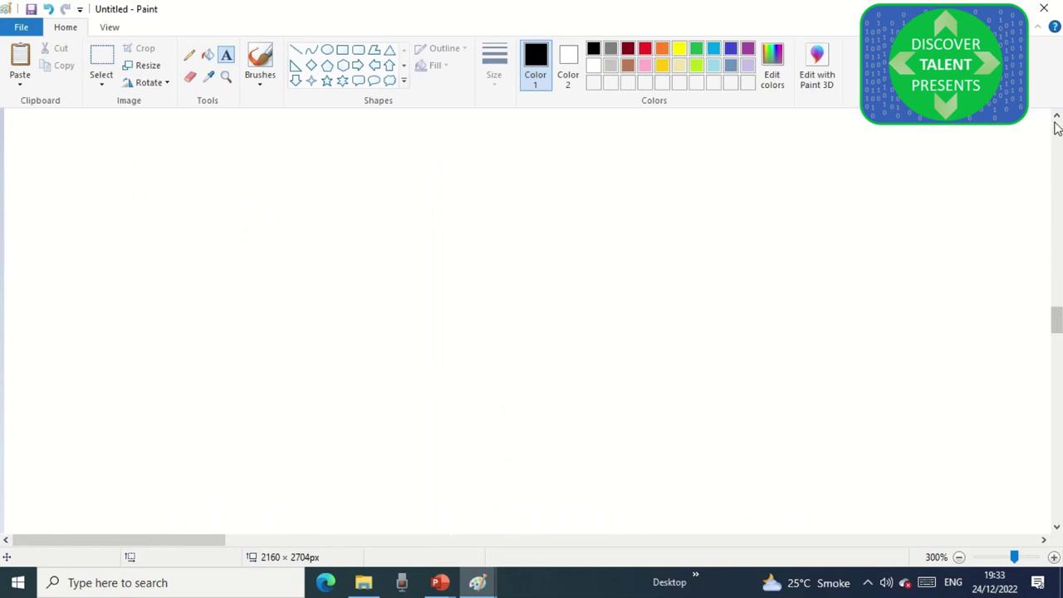
pyautogui.moveTo(126, 539); pyautogui.dragTo(33, 524)
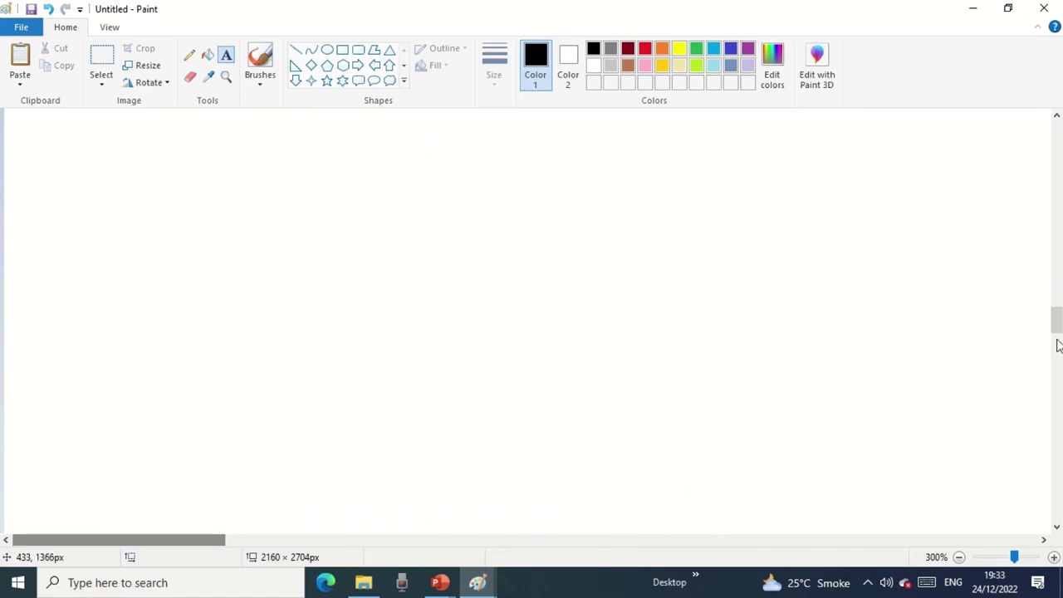
pyautogui.moveTo(1053, 339); pyautogui.dragTo(1059, 152)
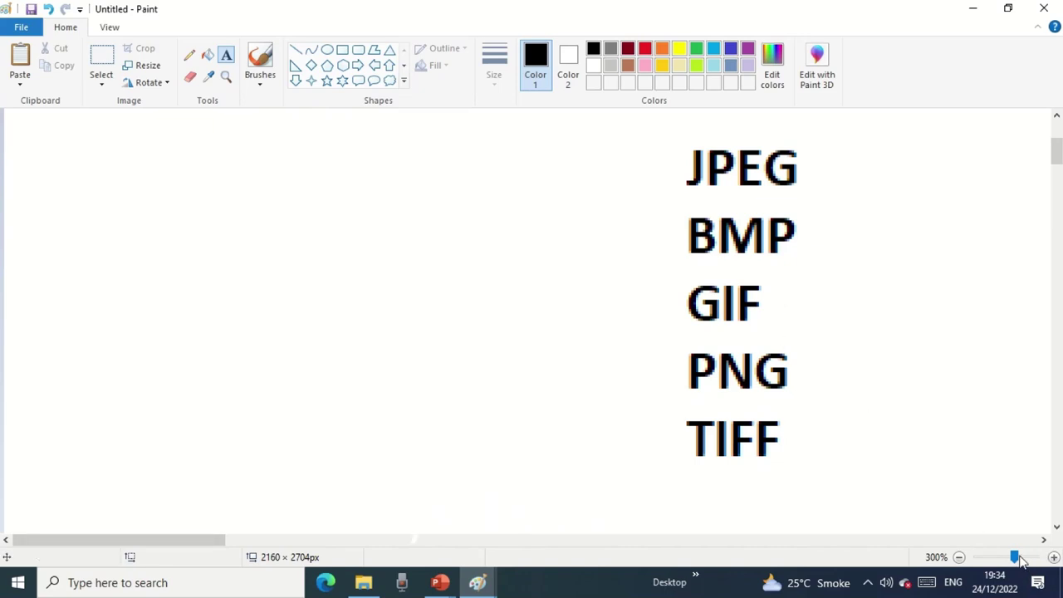
pyautogui.moveTo(1016, 557); pyautogui.dragTo(1024, 557)
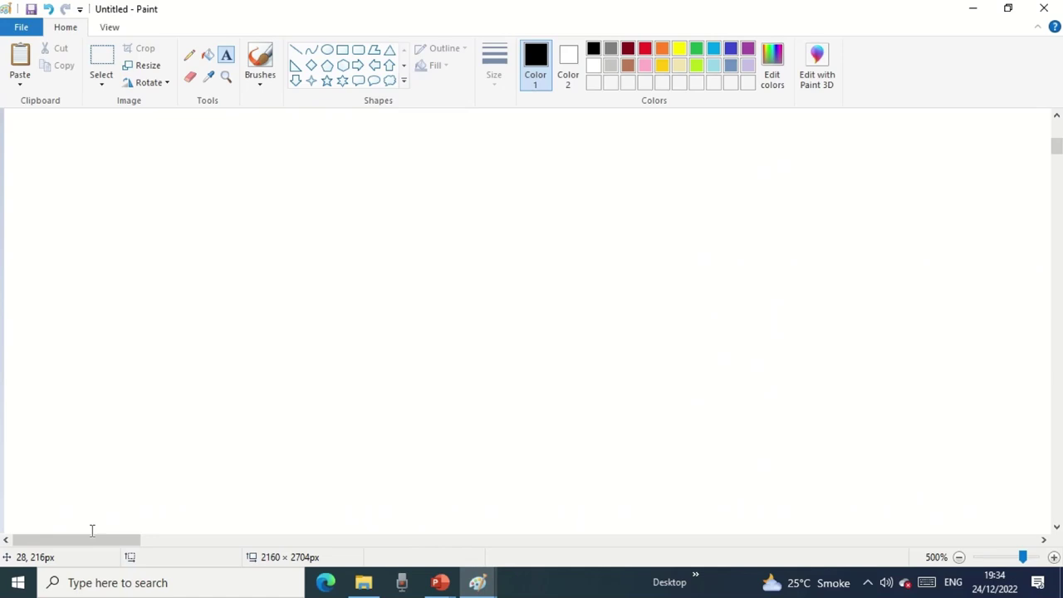
pyautogui.moveTo(91, 539); pyautogui.dragTo(186, 512)
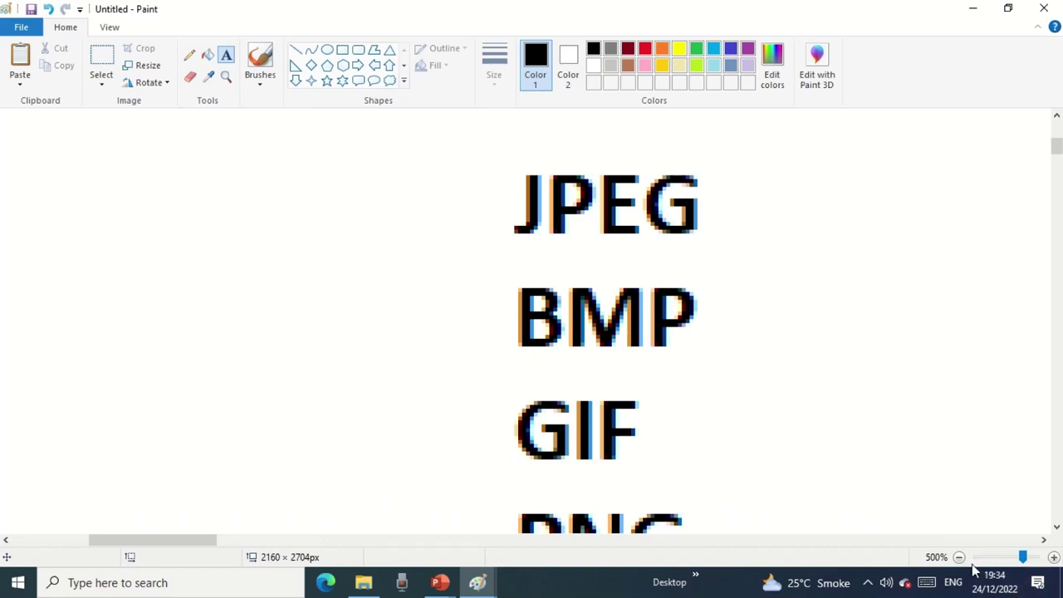
pyautogui.moveTo(1021, 558); pyautogui.dragTo(1008, 562)
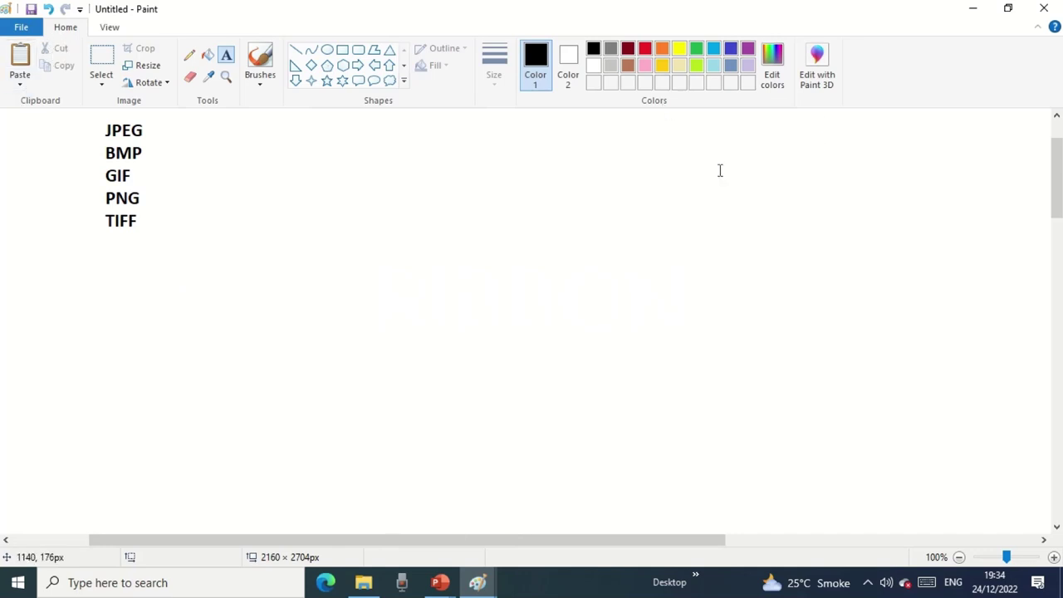
# - Start a new picture and choose to save the current list drawing first
pyautogui.click(21, 28)
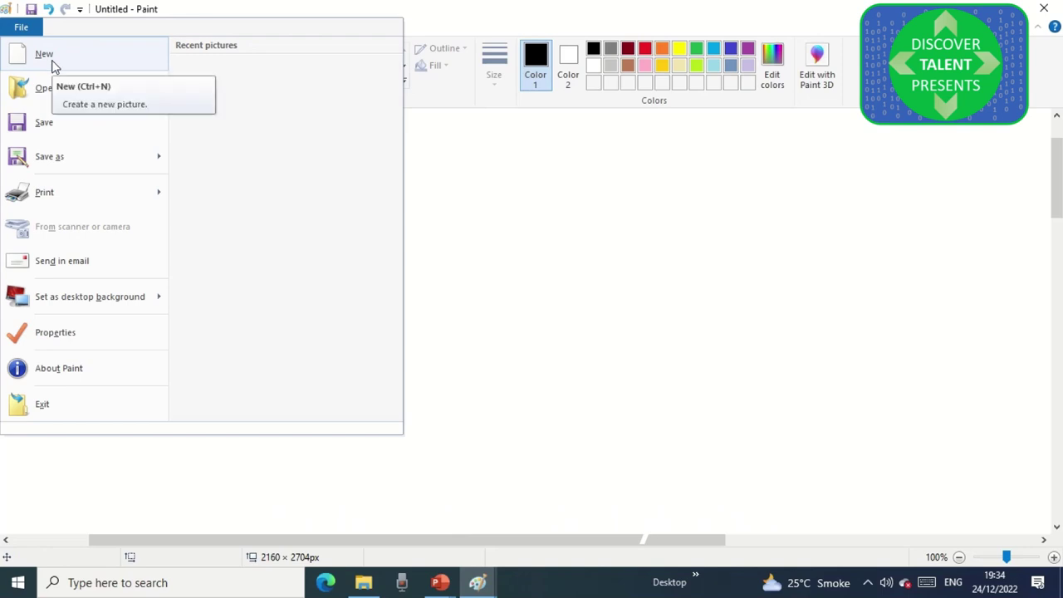
pyautogui.click(47, 54)
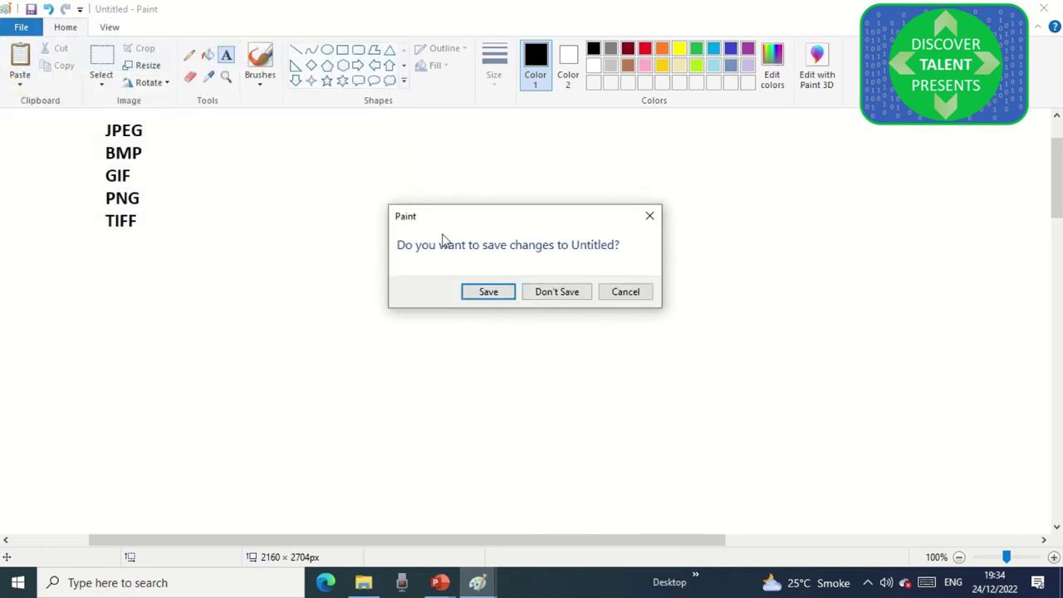
pyautogui.moveTo(519, 214); pyautogui.dragTo(417, 183)
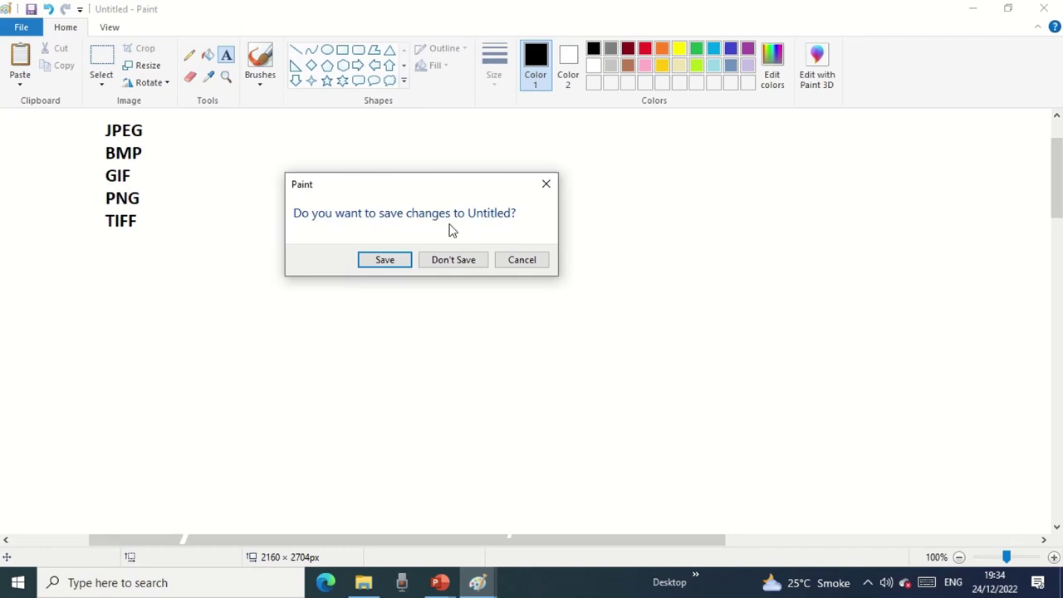
pyautogui.click(384, 260)
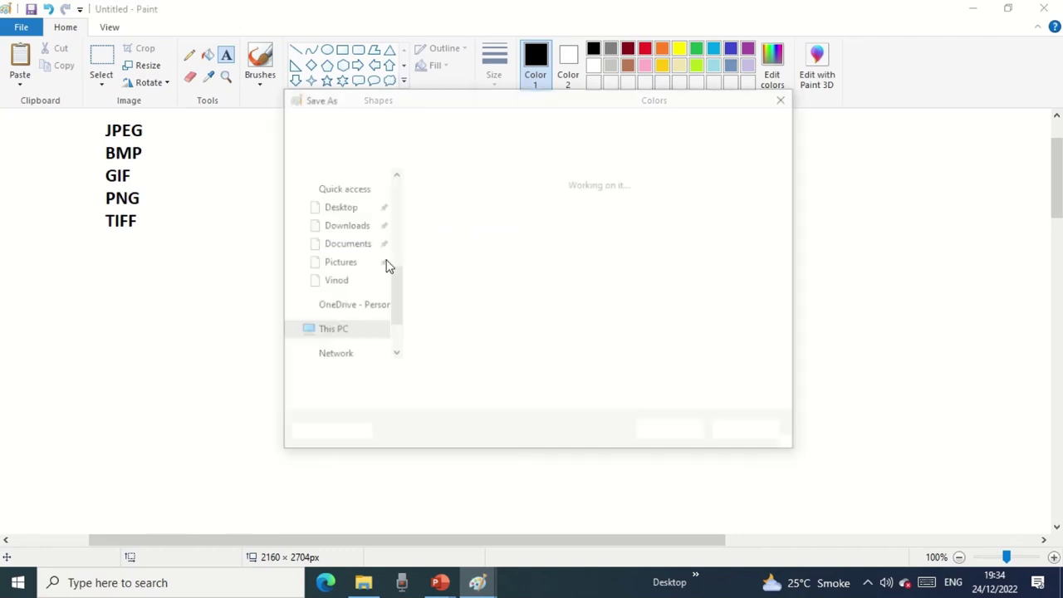
# - Navigate to the ms paint folder inside the personal OneDrive folder
pyautogui.scroll(-2, 371, 316)
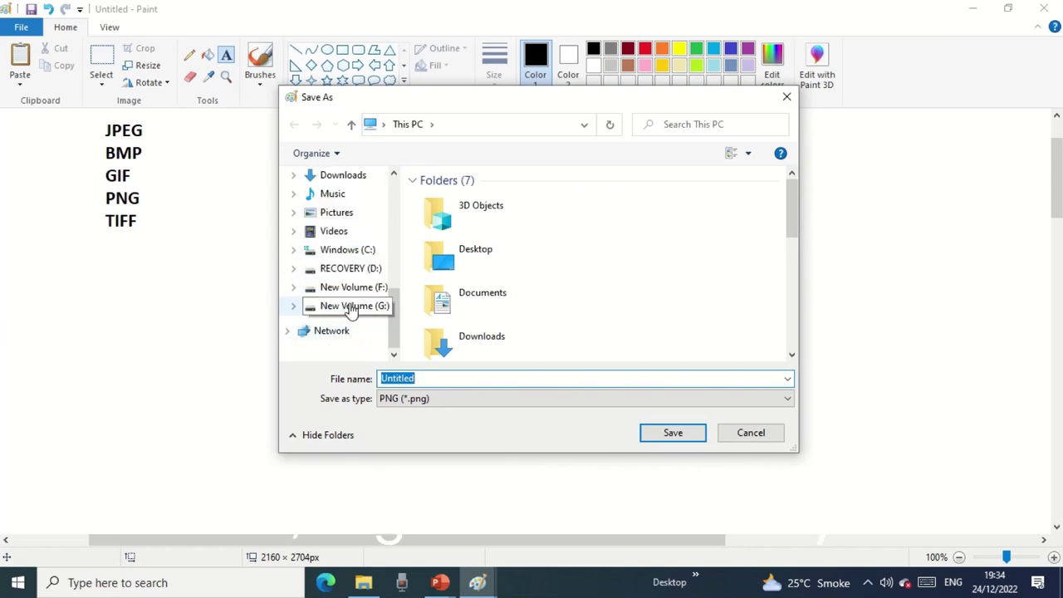
pyautogui.click(351, 306)
pyautogui.scroll(5, 369, 324)
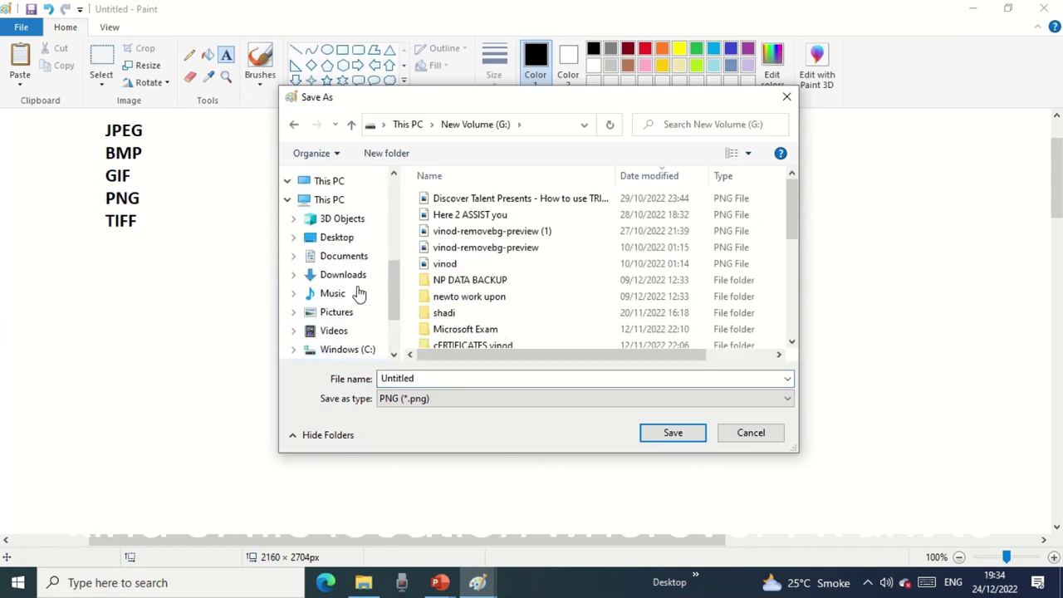
pyautogui.click(349, 249)
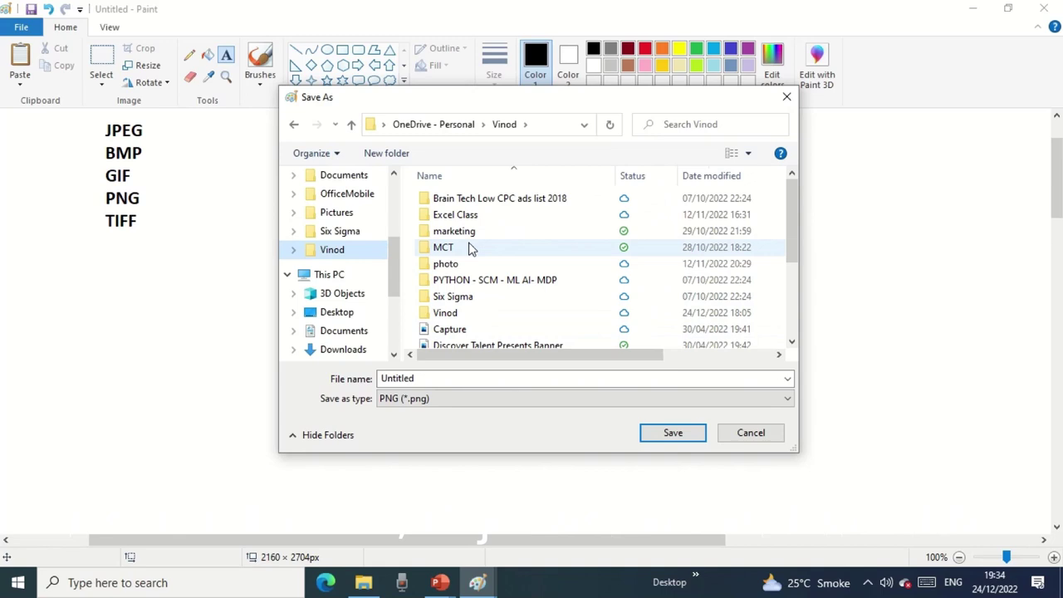
pyautogui.scroll(-3, 449, 286)
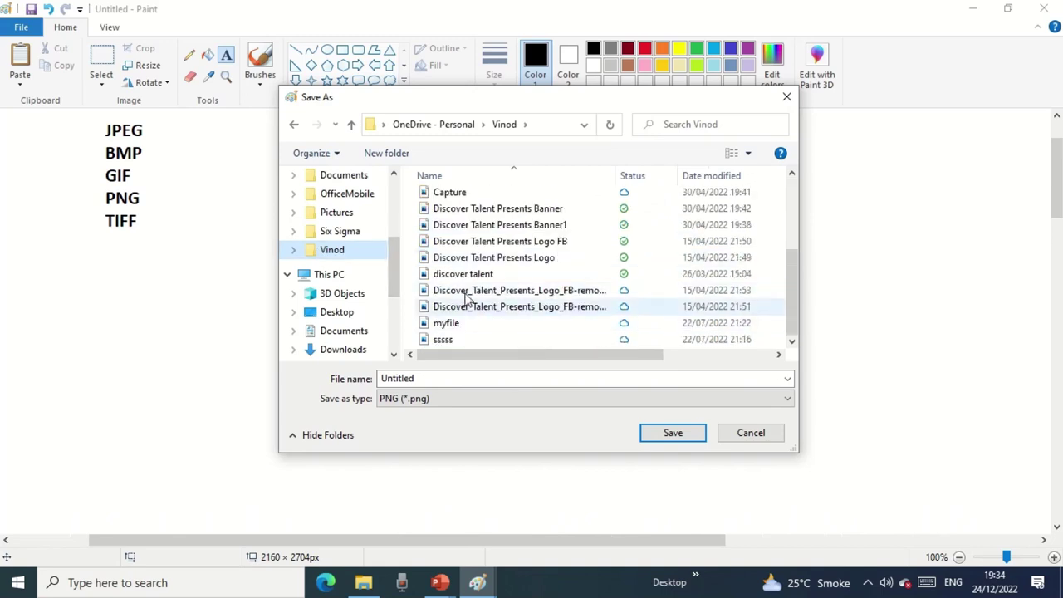
pyautogui.scroll(3, 465, 302)
pyautogui.click(445, 315)
pyautogui.doubleClick(445, 315)
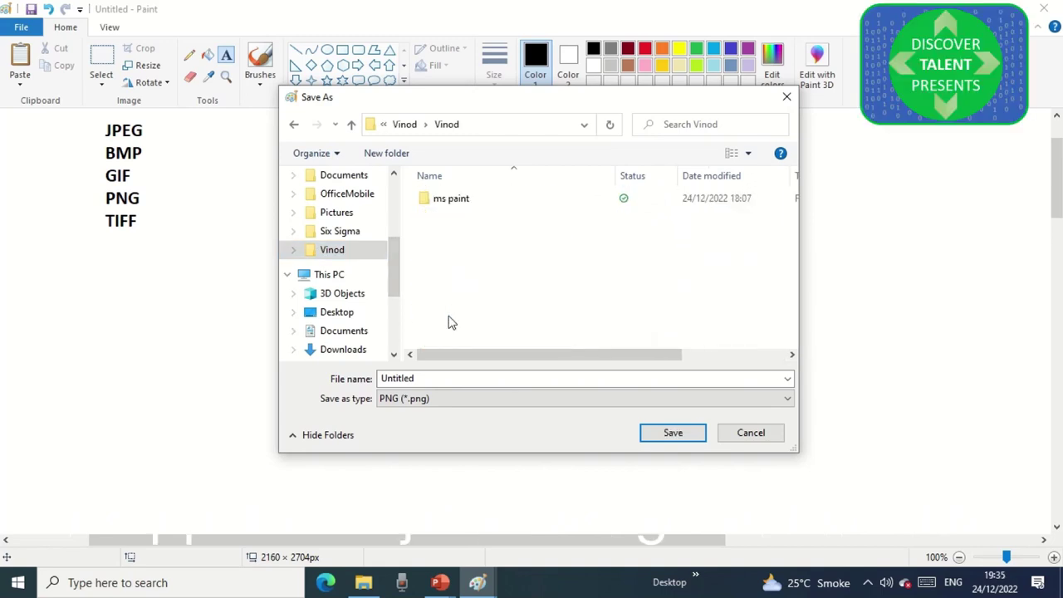
pyautogui.doubleClick(466, 377)
pyautogui.doubleClick(468, 203)
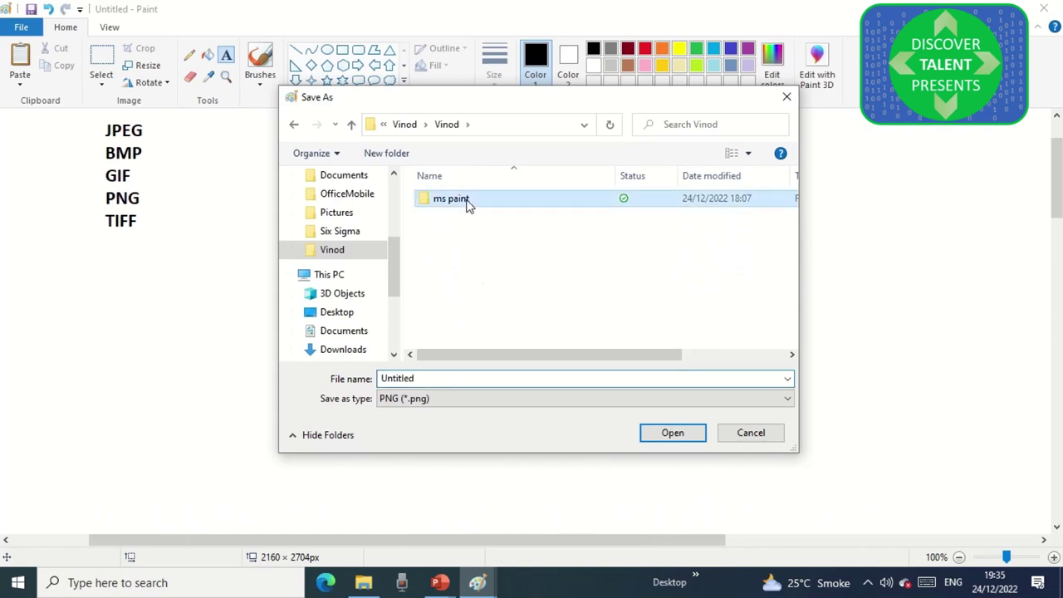
# - Edit the file name and save the picture as Session 1 PNG
pyautogui.doubleClick(441, 379)
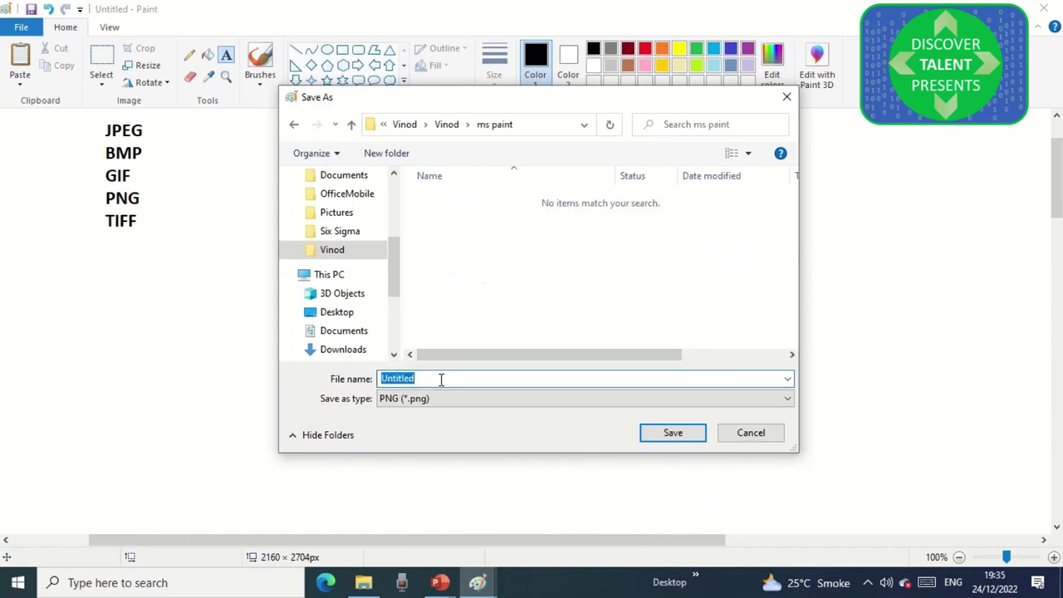
pyautogui.write('TEST')
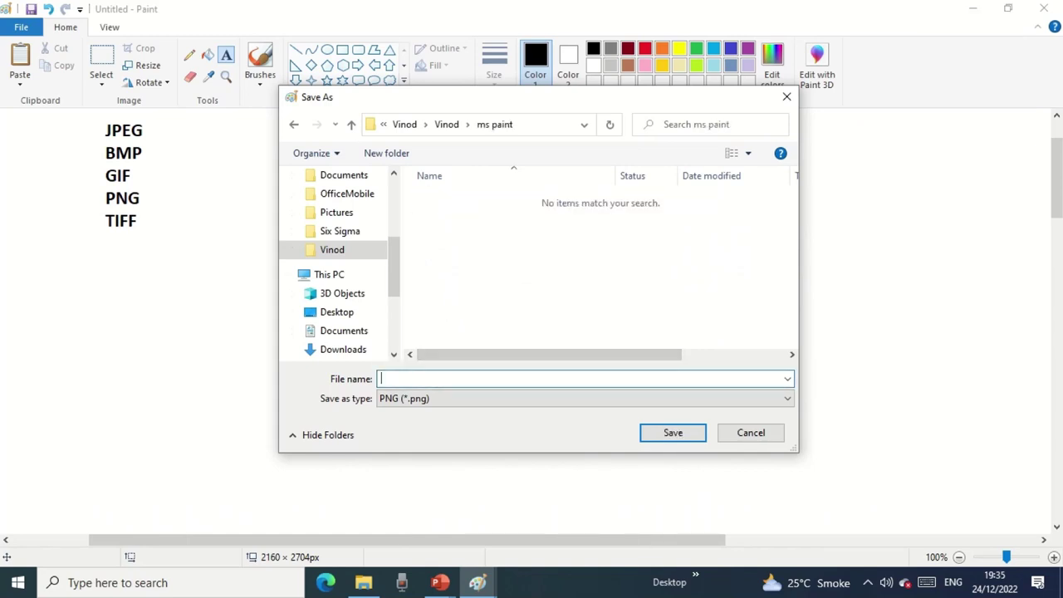
pyautogui.write('Session 1')
pyautogui.click(539, 127)
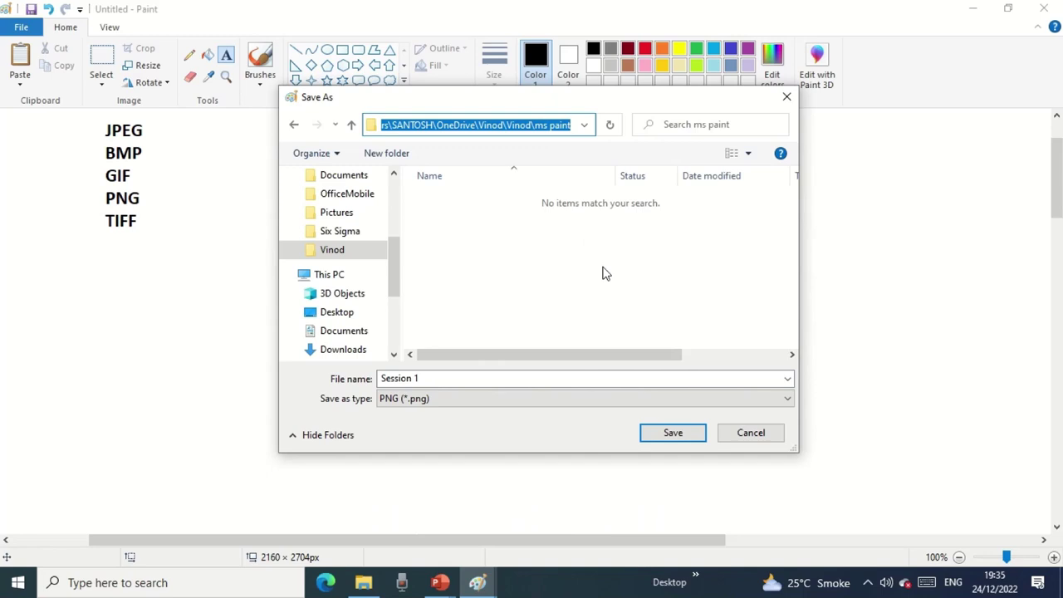
pyautogui.click(671, 433)
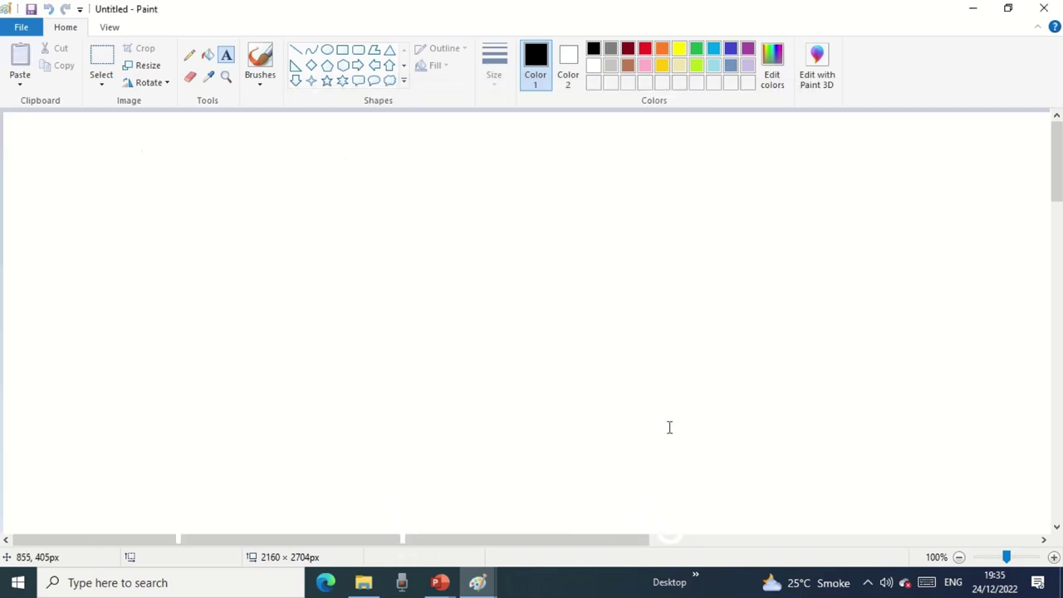
# - In File Explorer, go to the OneDrive ms paint folder and select Session 1
pyautogui.click(501, 262)
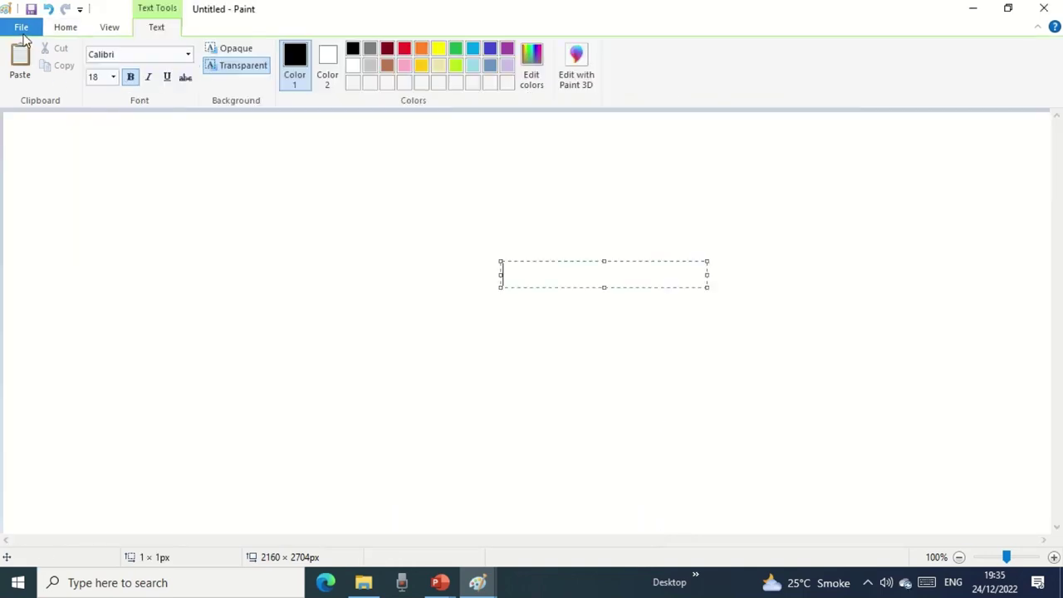
pyautogui.click(362, 582)
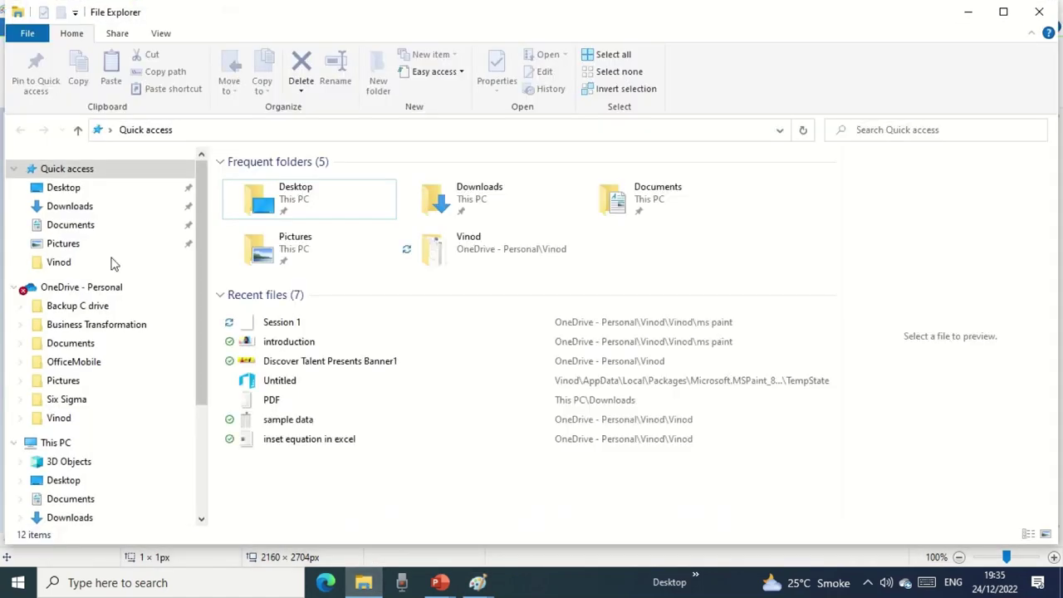
pyautogui.click(87, 422)
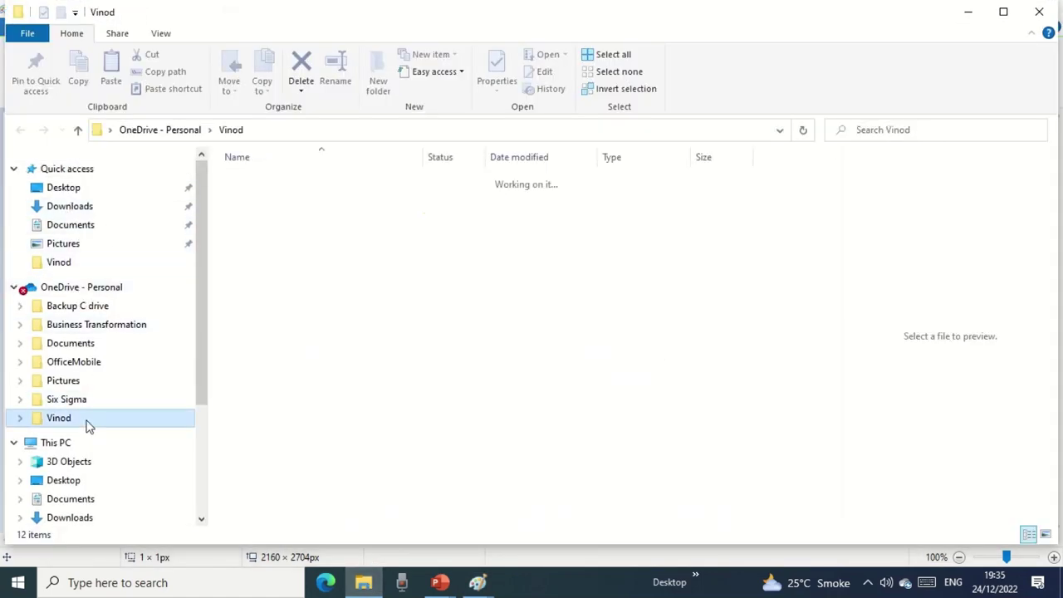
pyautogui.click(286, 132)
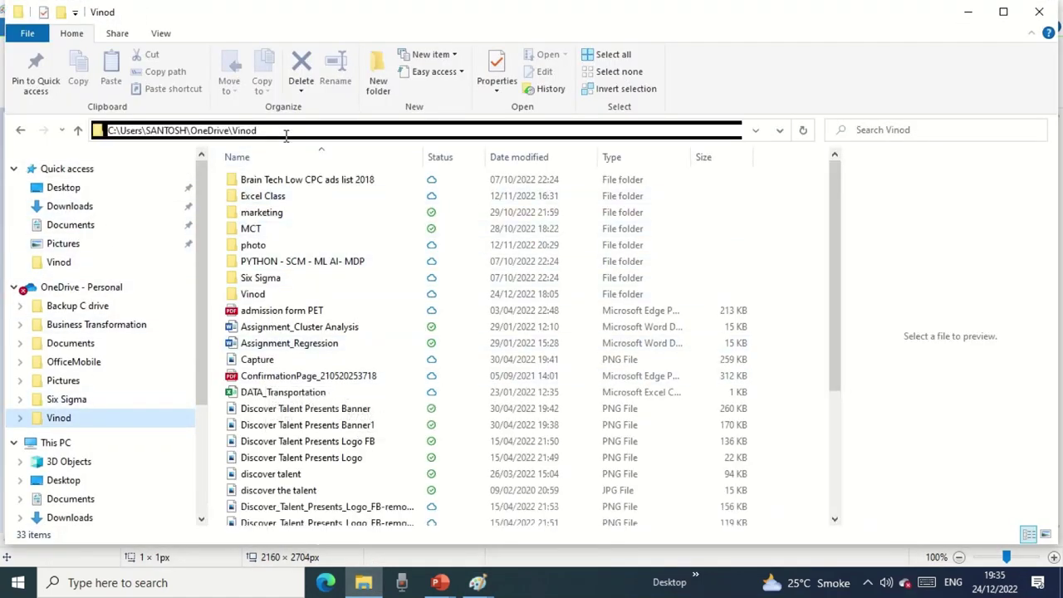
pyautogui.press('End')
pyautogui.write('\\ms paint')
pyautogui.press('Return')
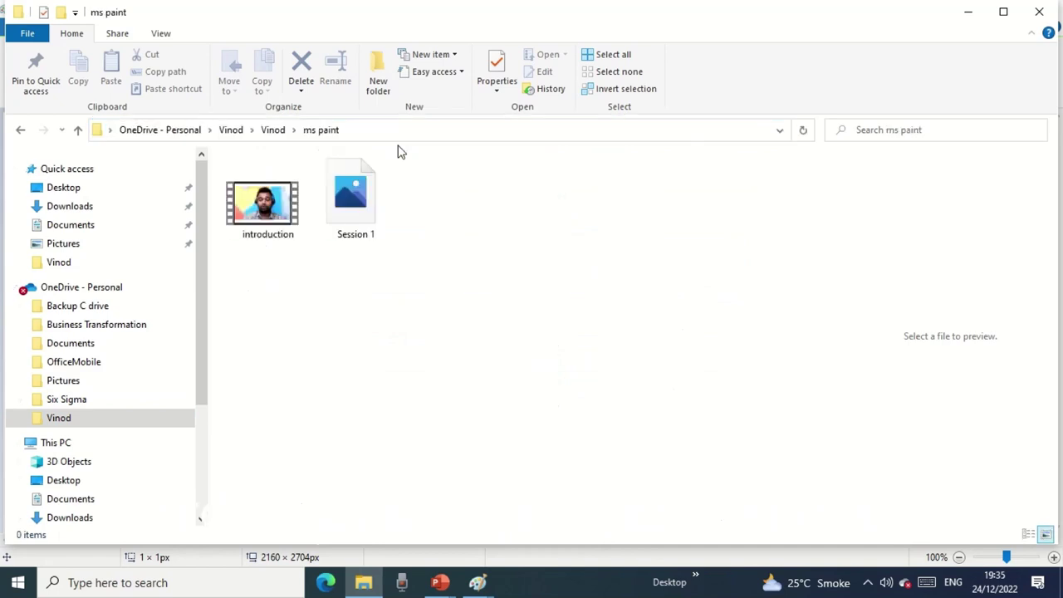
pyautogui.click(358, 210)
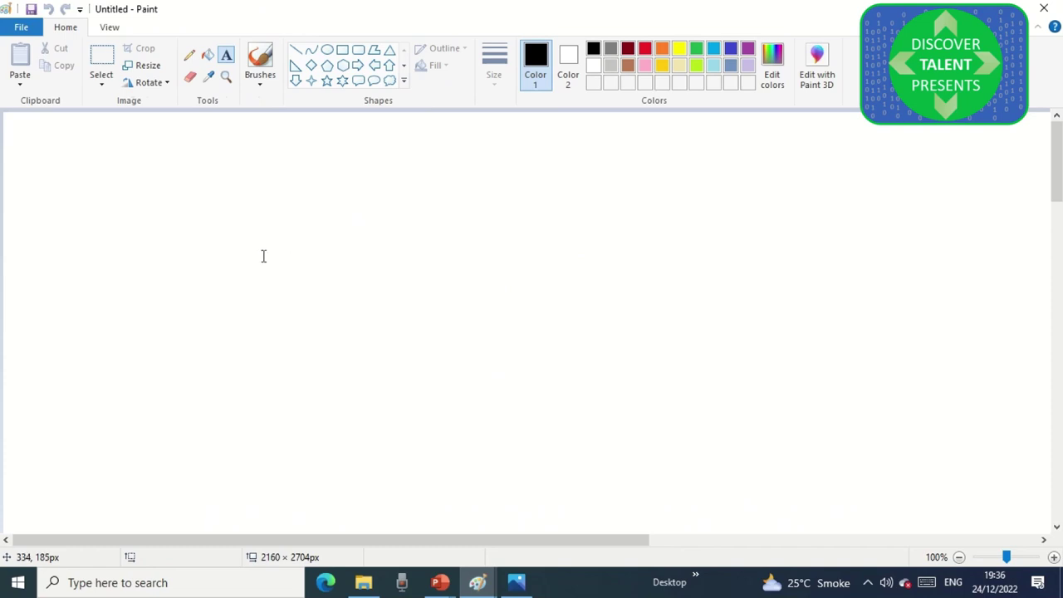
pyautogui.scroll(-2, 264, 255)
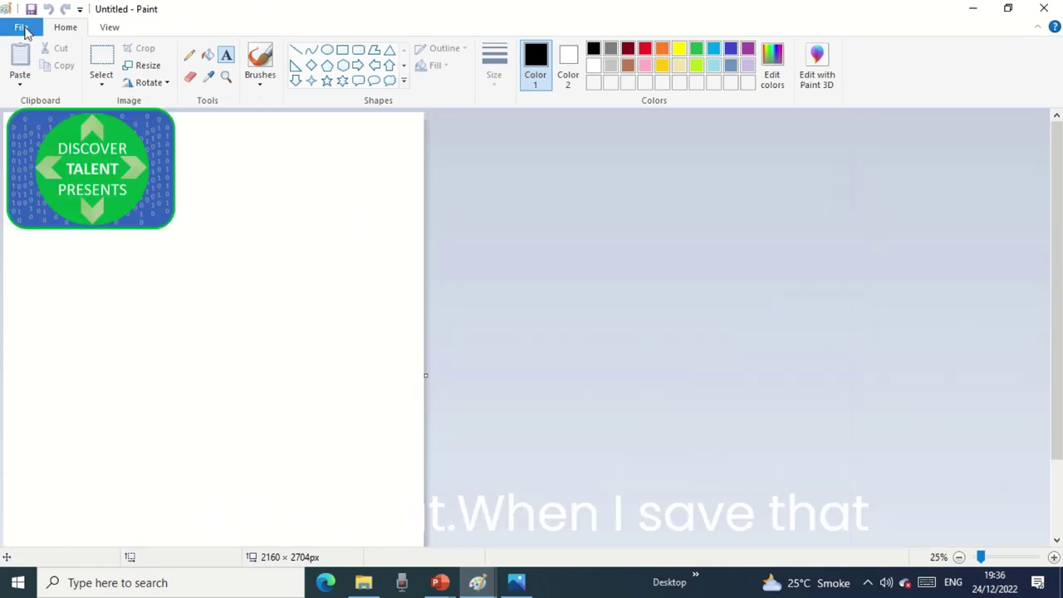
pyautogui.click(22, 27)
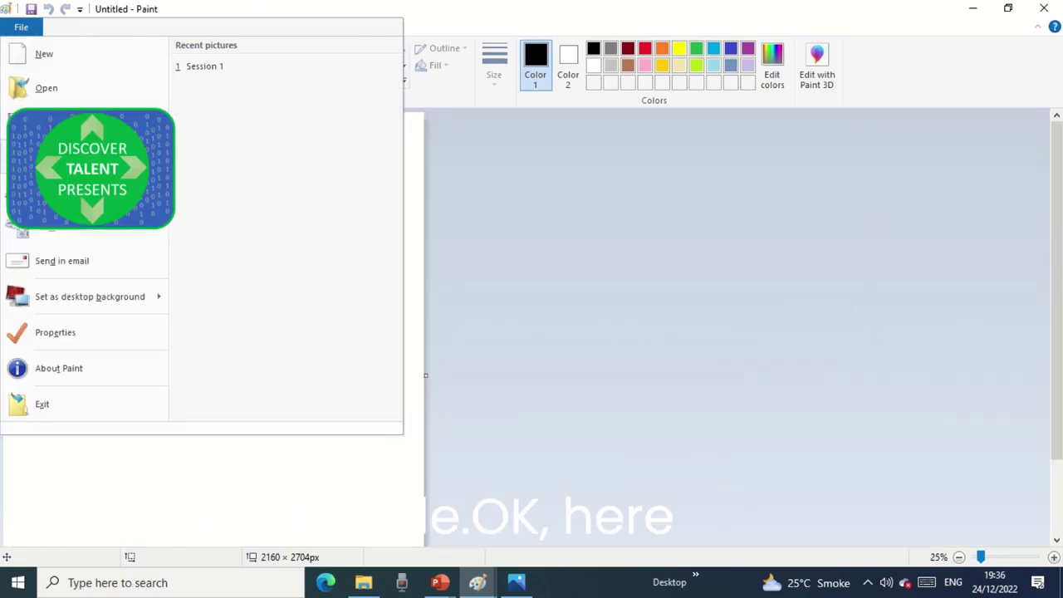
pyautogui.press('Escape')
pyautogui.hotkey('ctrl', 's')
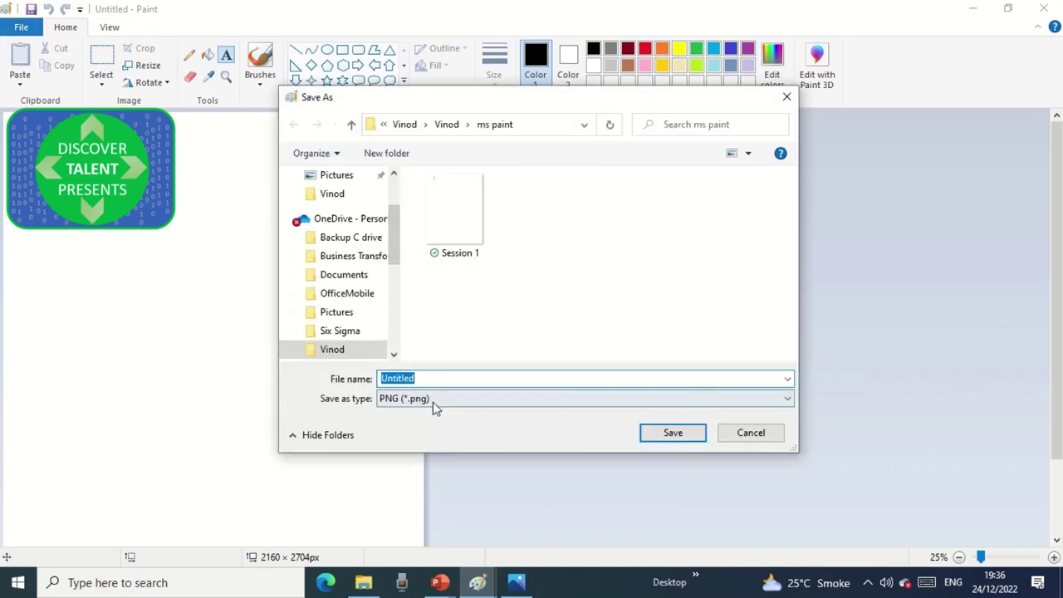
pyautogui.click(432, 401)
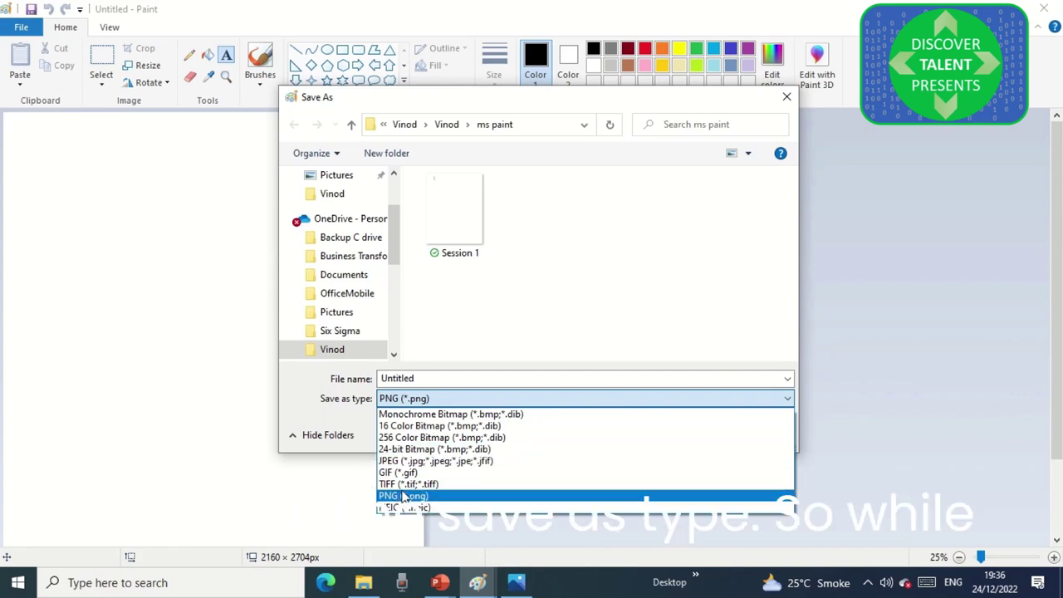
pyautogui.click(407, 496)
pyautogui.click(430, 380)
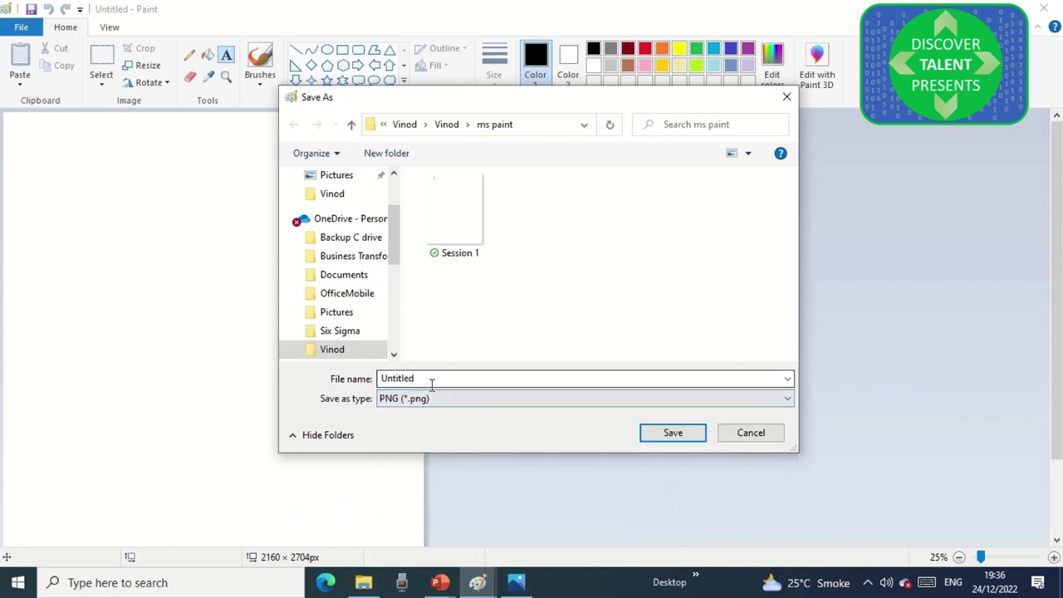
pyautogui.doubleClick(420, 379)
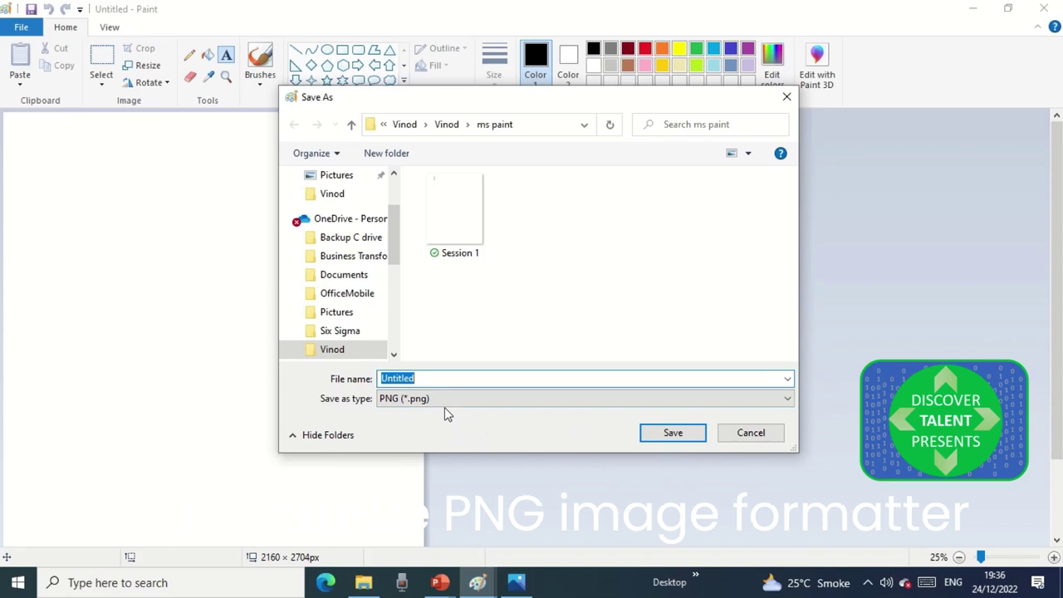
pyautogui.click(750, 434)
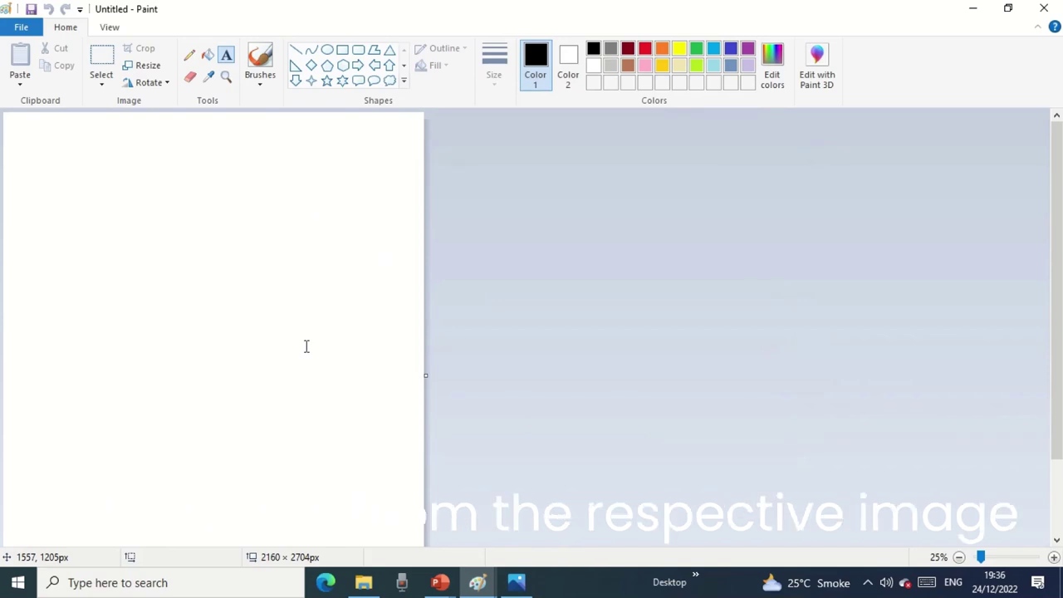
pyautogui.click(518, 580)
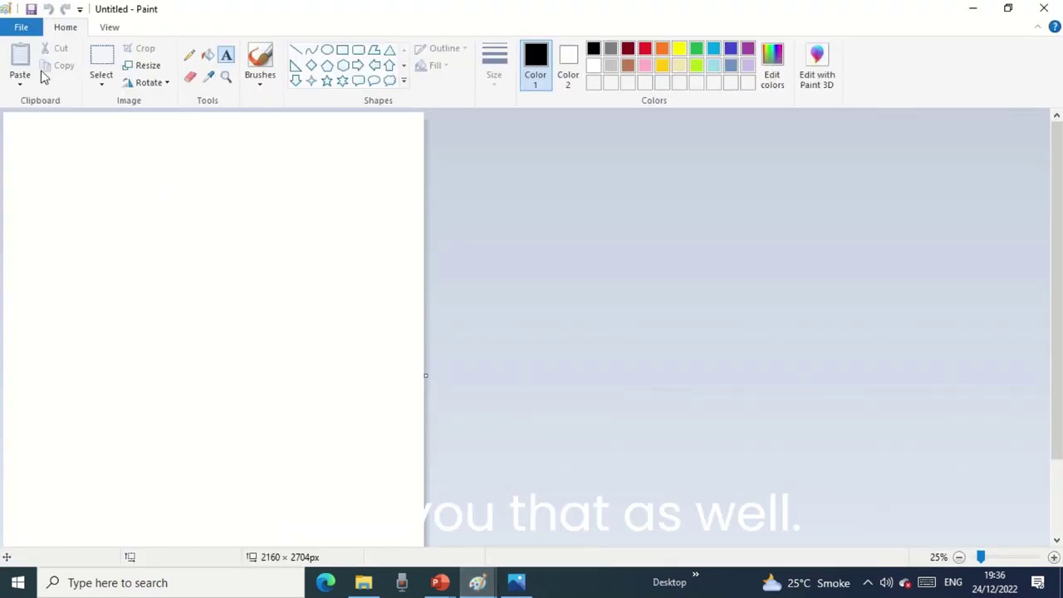
# - Reopen Session 1 from the pasted ms paint path, discarding the untitled canvas
pyautogui.click(23, 30)
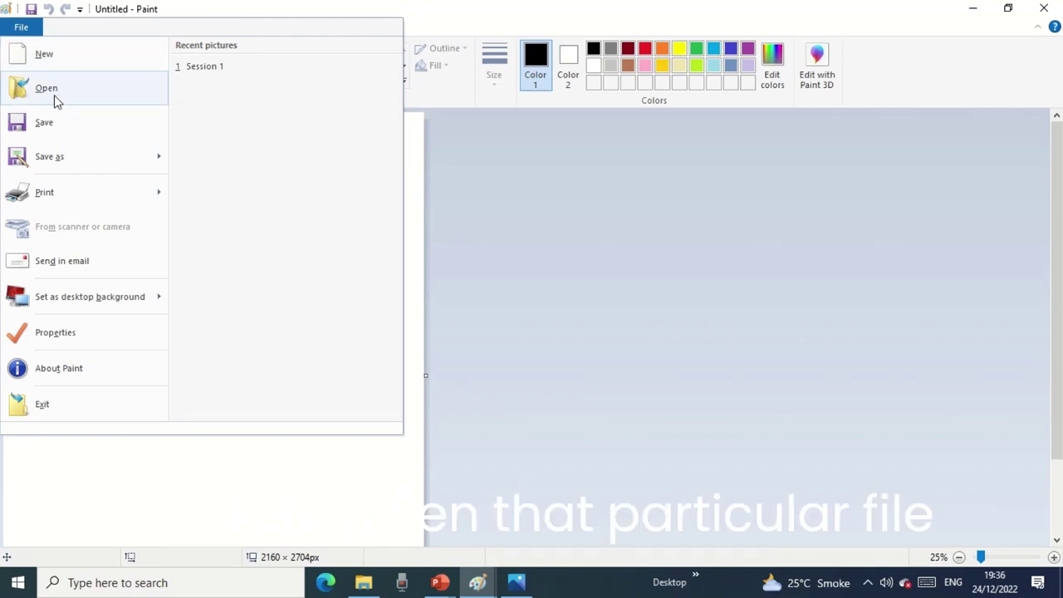
pyautogui.click(53, 95)
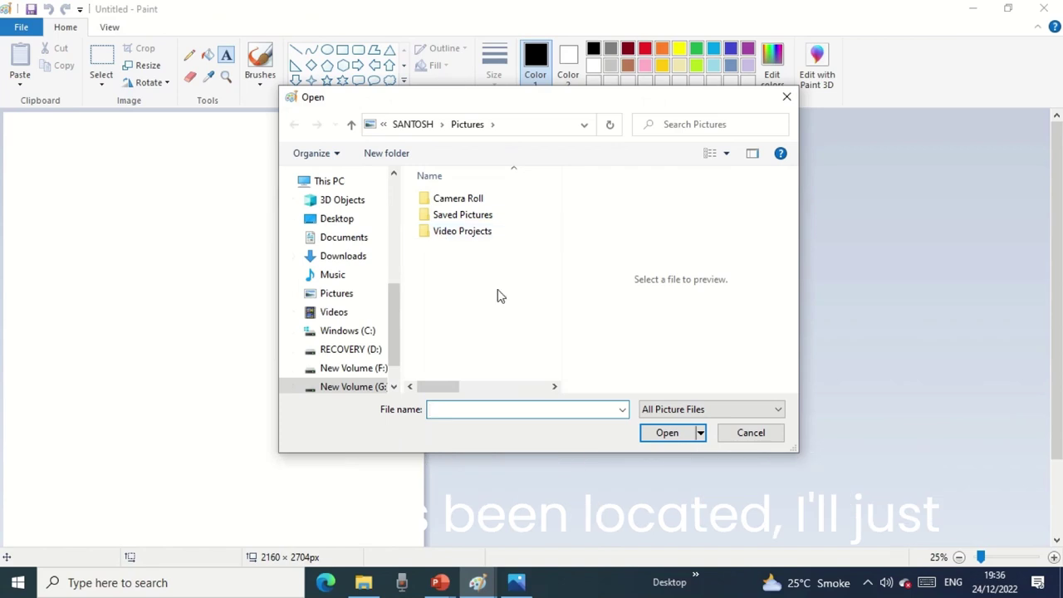
pyautogui.write('\\SANTOSH\\OneDrive\\Vinod\\Vinod\\ms paint')
pyautogui.press('Return')
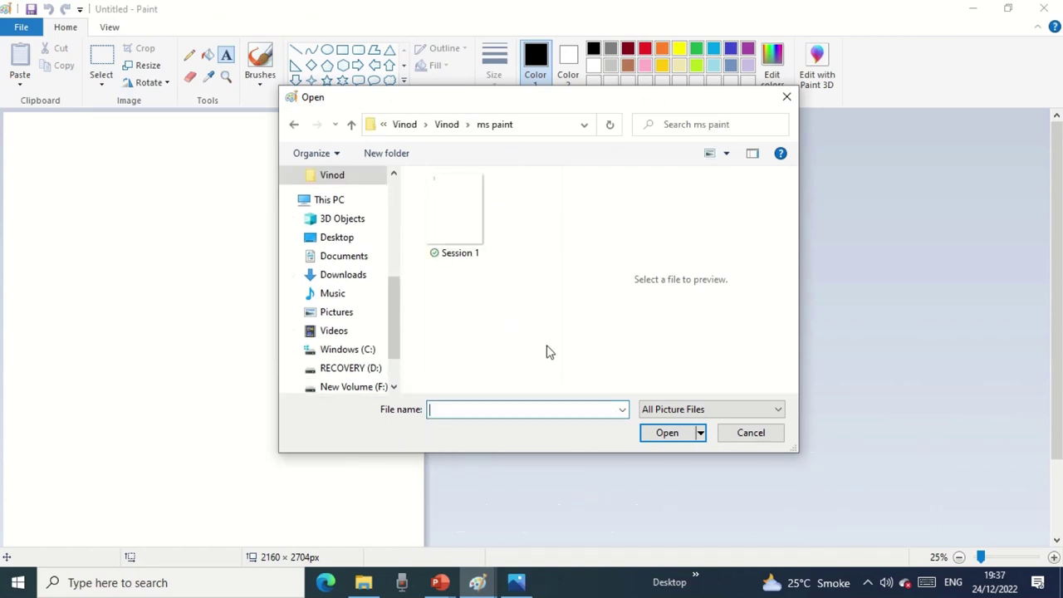
pyautogui.click(457, 226)
pyautogui.click(667, 432)
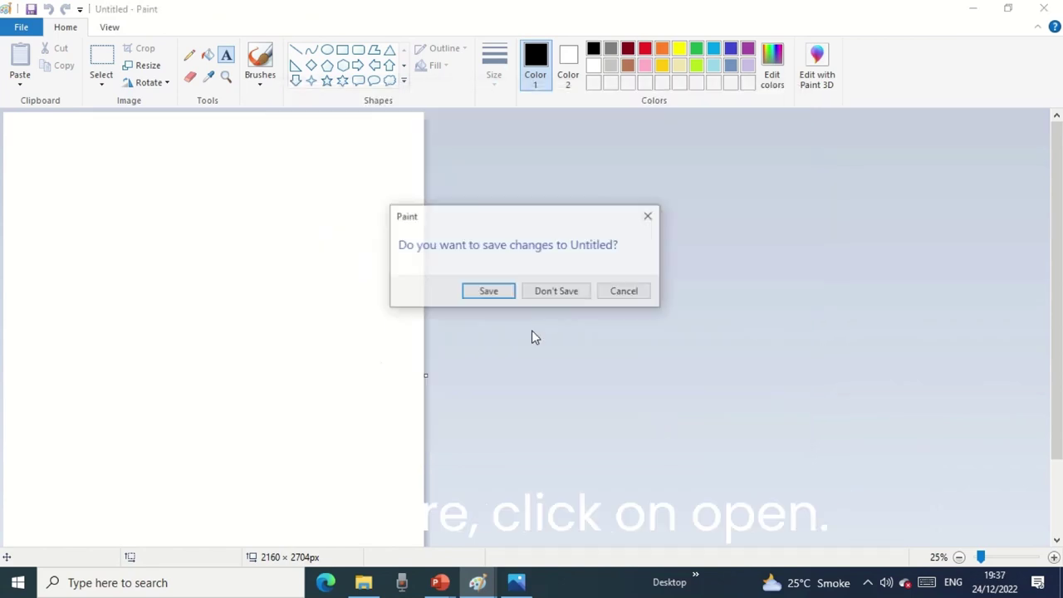
pyautogui.click(565, 297)
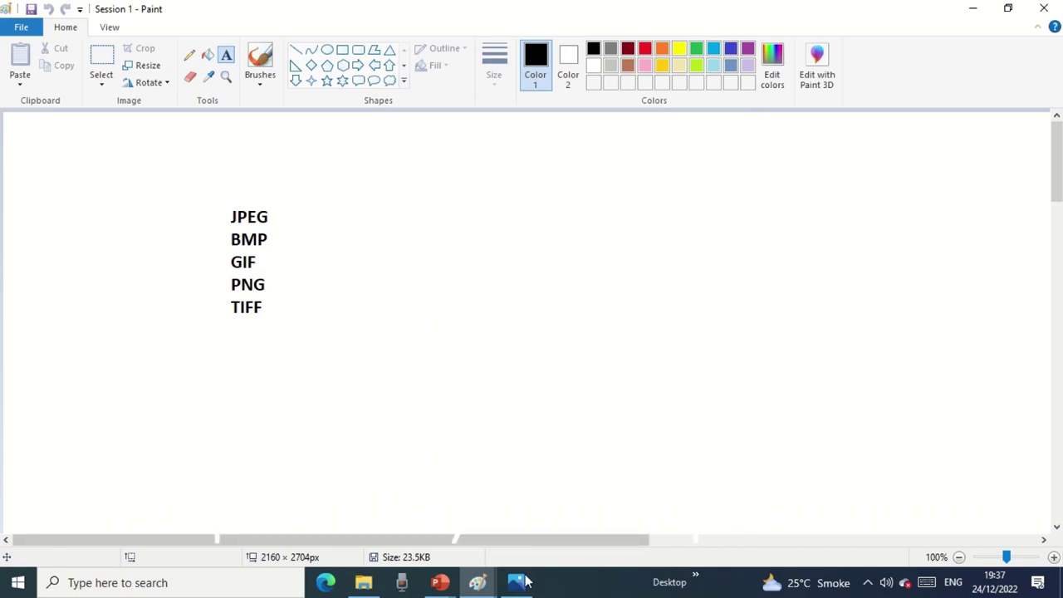
# - Resave Session 1, then display the Save as choices: PNG, JPEG, BMP, GIF
pyautogui.moveTo(518, 583)
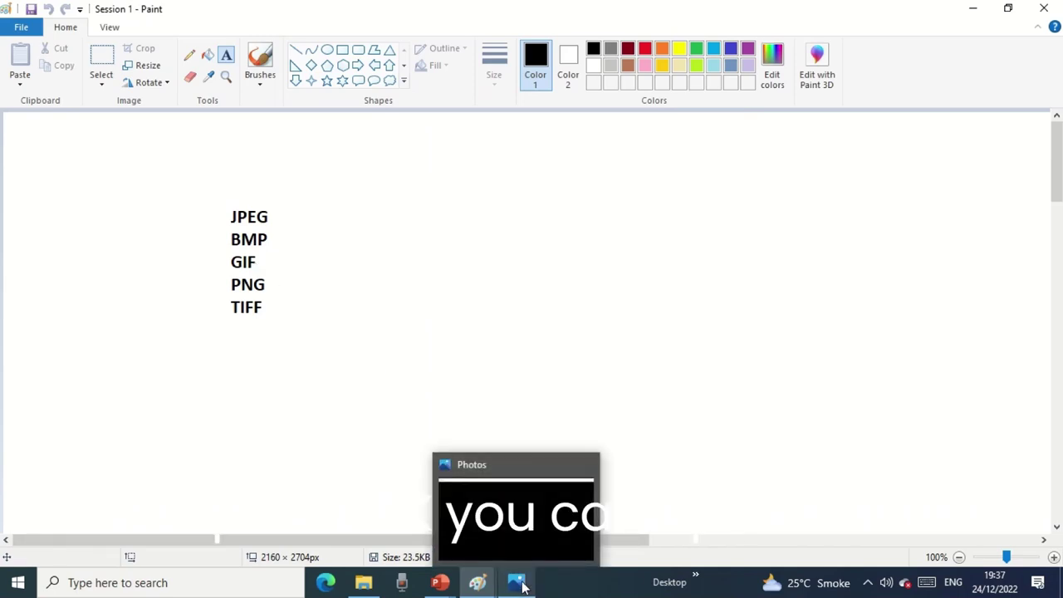
pyautogui.click(399, 267)
pyautogui.click(339, 212)
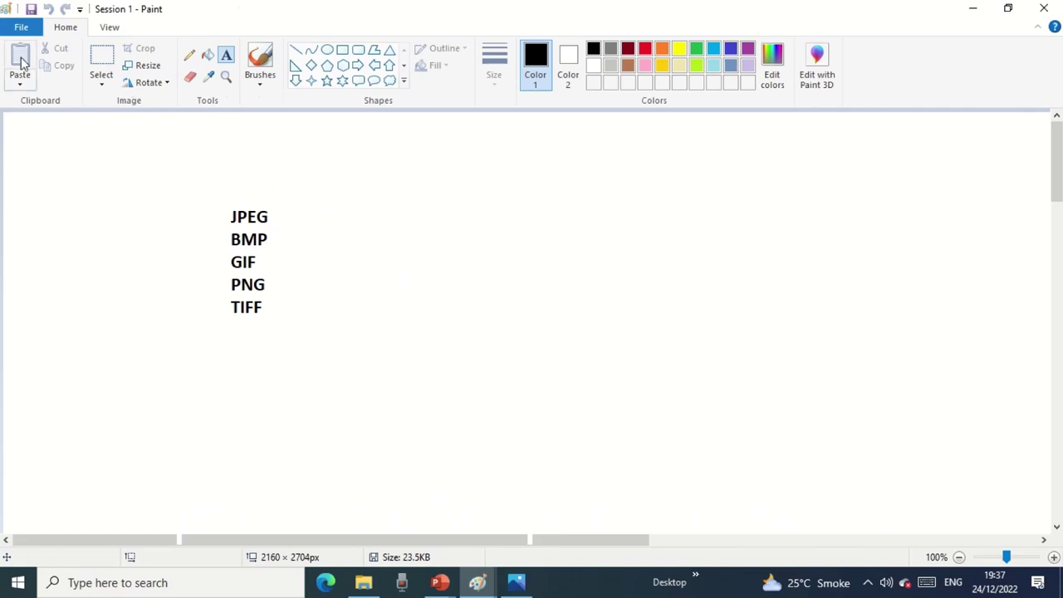
pyautogui.click(20, 28)
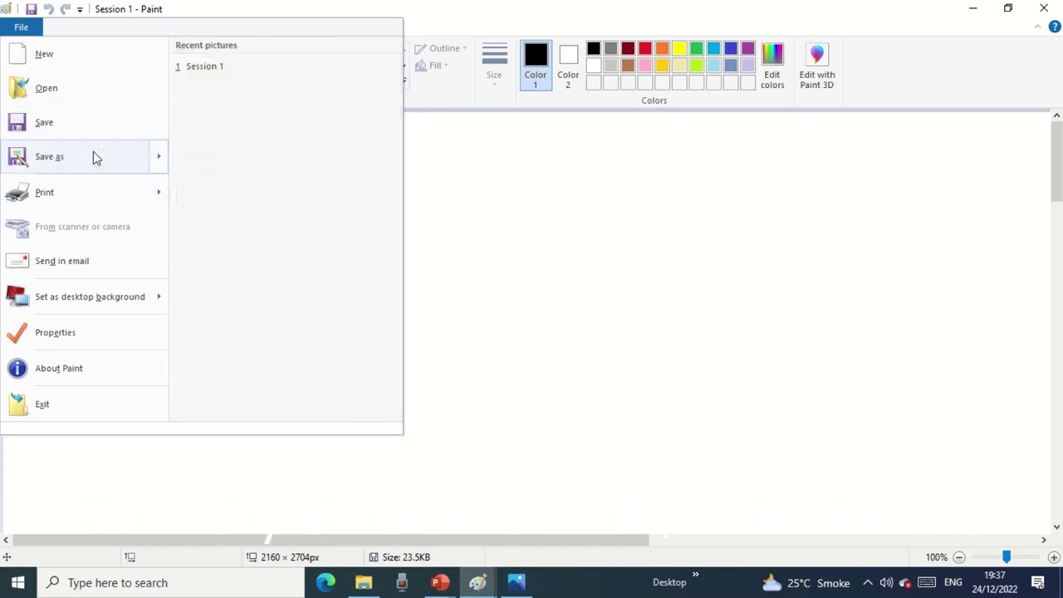
pyautogui.click(697, 316)
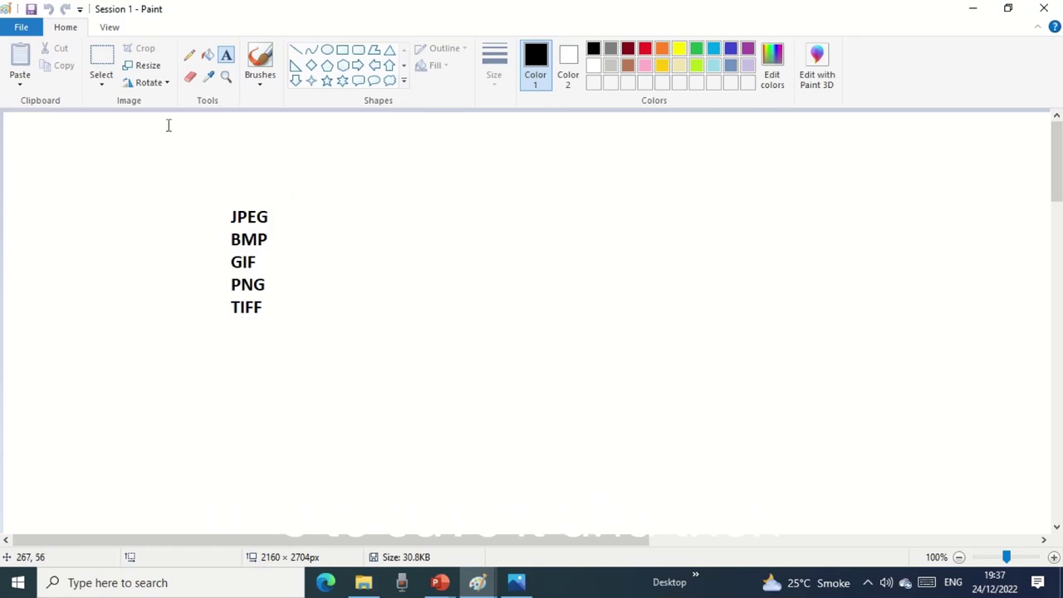
pyautogui.click(21, 27)
pyautogui.moveTo(73, 172)
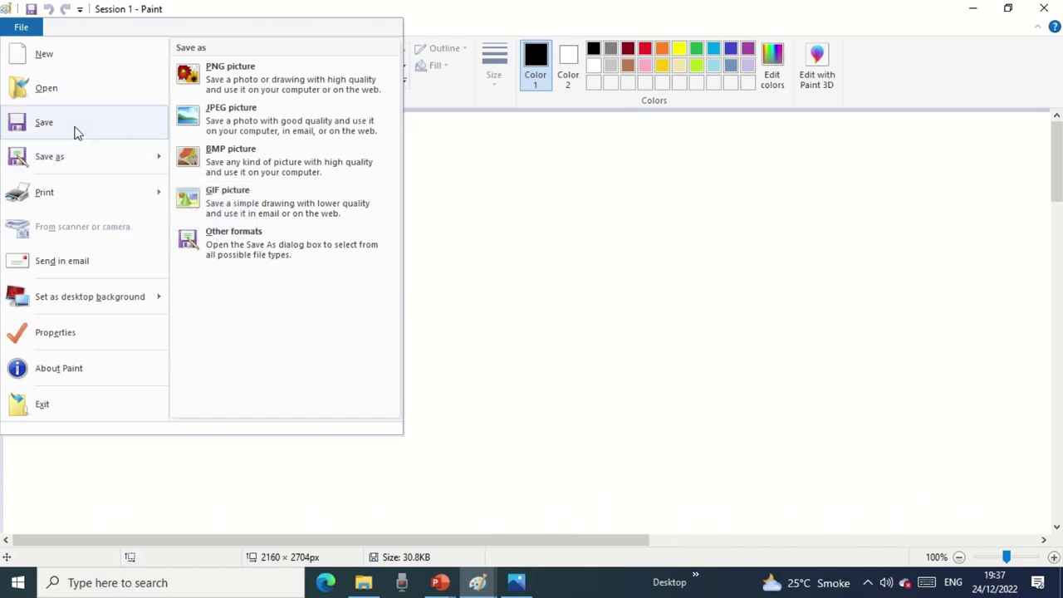
# - Save the picture as Session 2 and confirm it beside Session 1 in Open
pyautogui.click(77, 162)
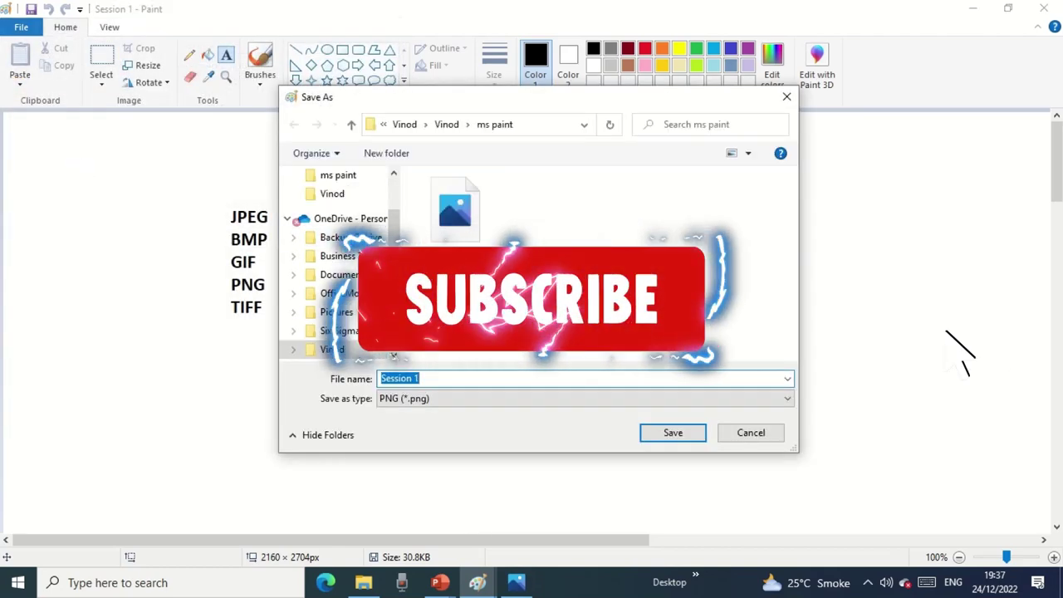
pyautogui.click(436, 379)
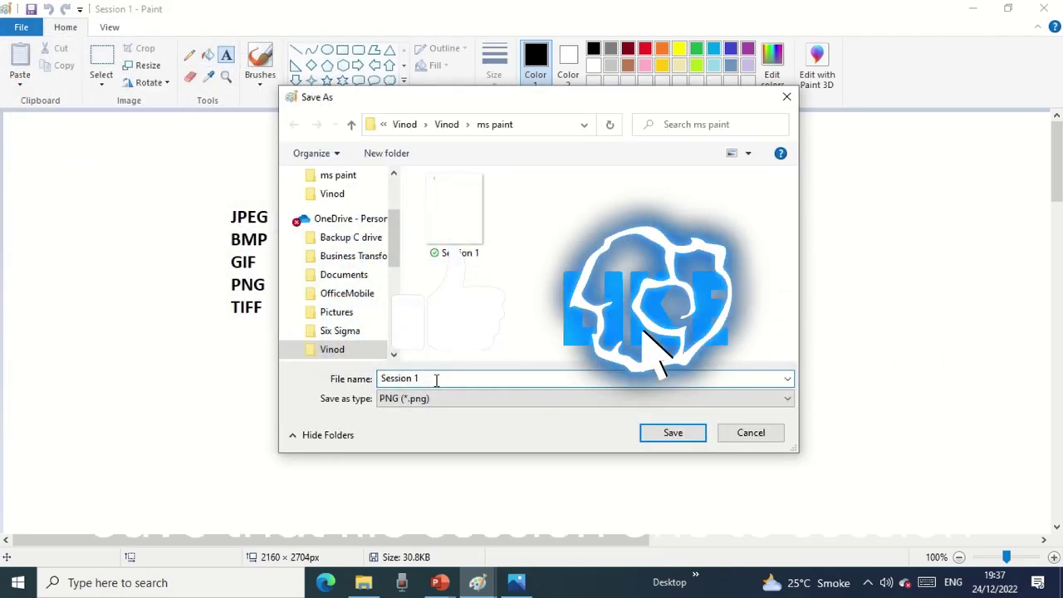
pyautogui.press('BackSpace')
pyautogui.write('2')
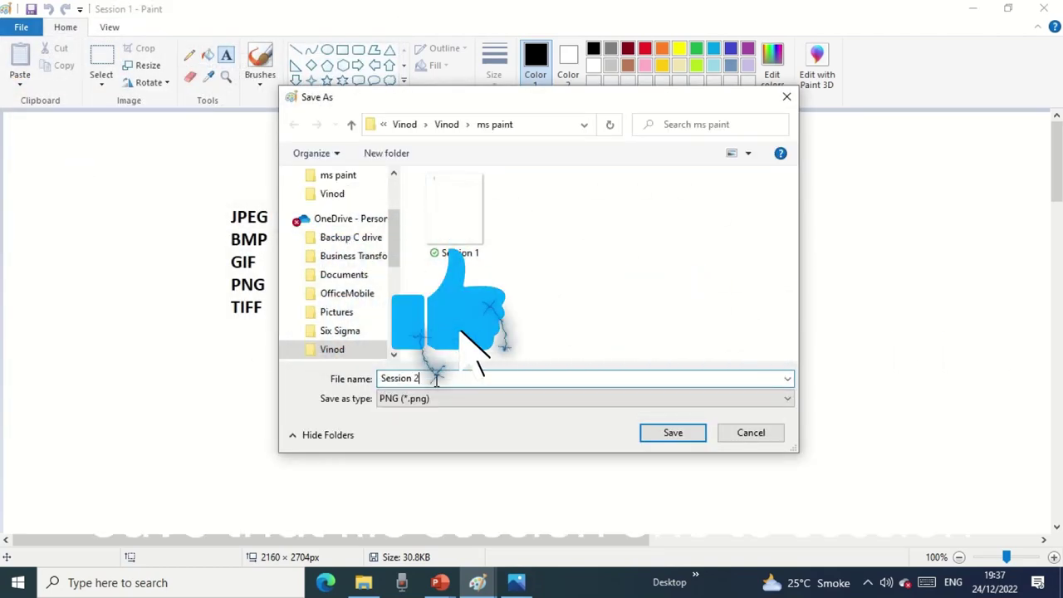
pyautogui.click(673, 432)
pyautogui.click(442, 276)
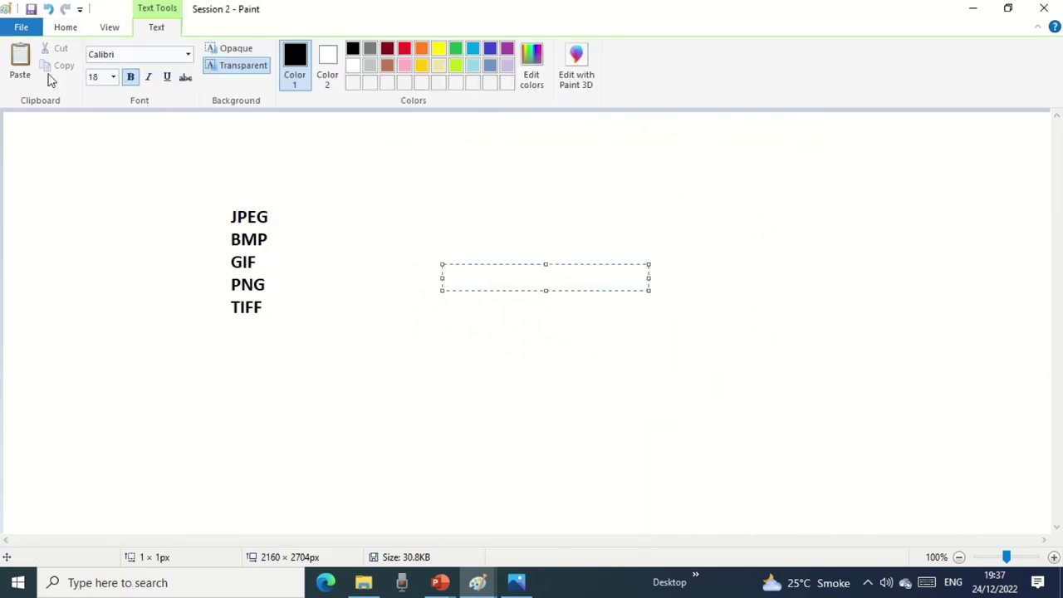
pyautogui.click(21, 27)
pyautogui.click(62, 98)
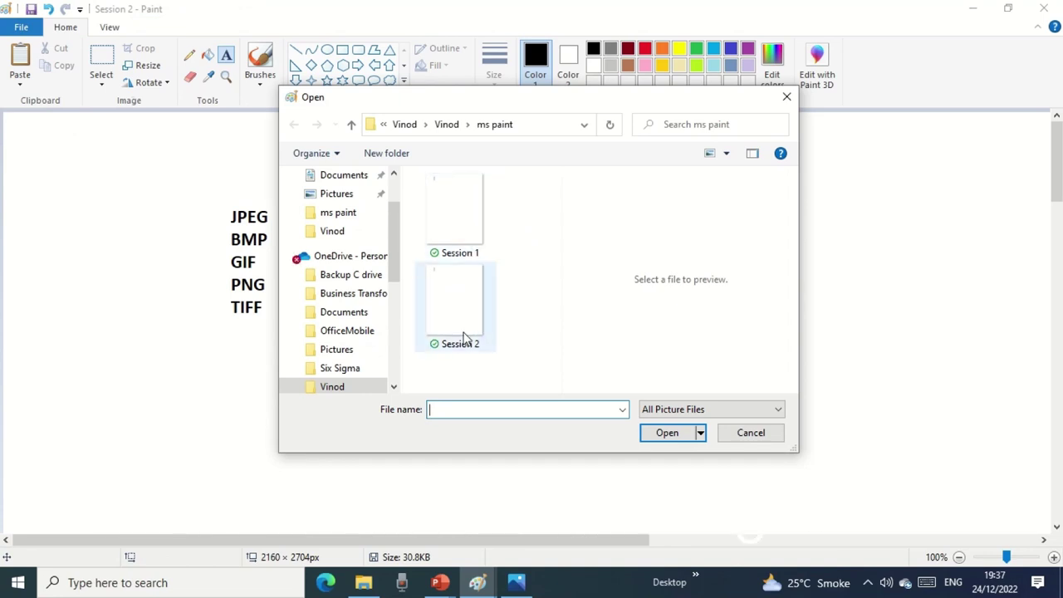
pyautogui.click(751, 431)
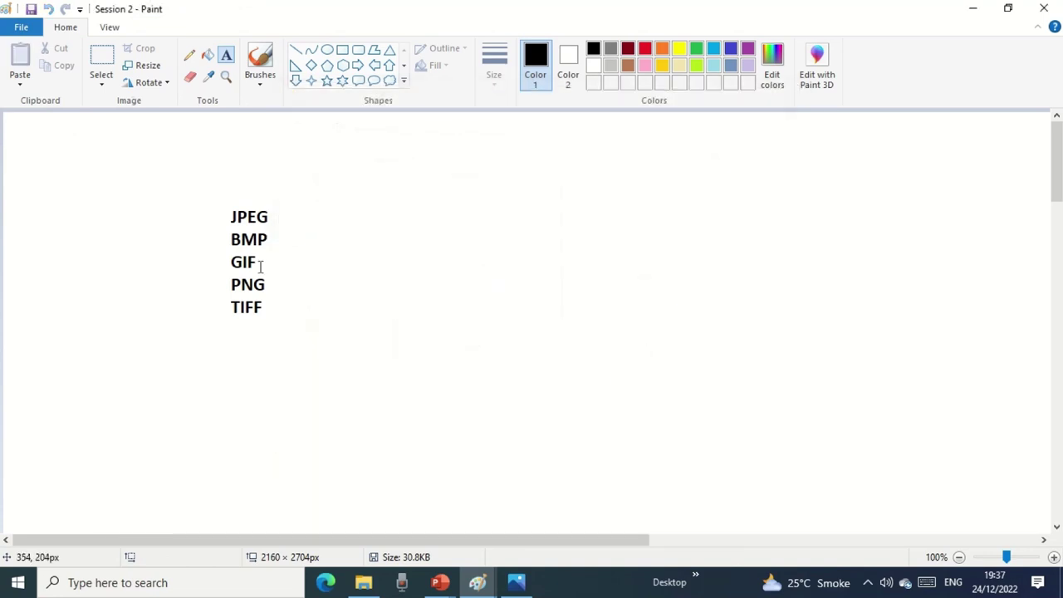
pyautogui.click(21, 27)
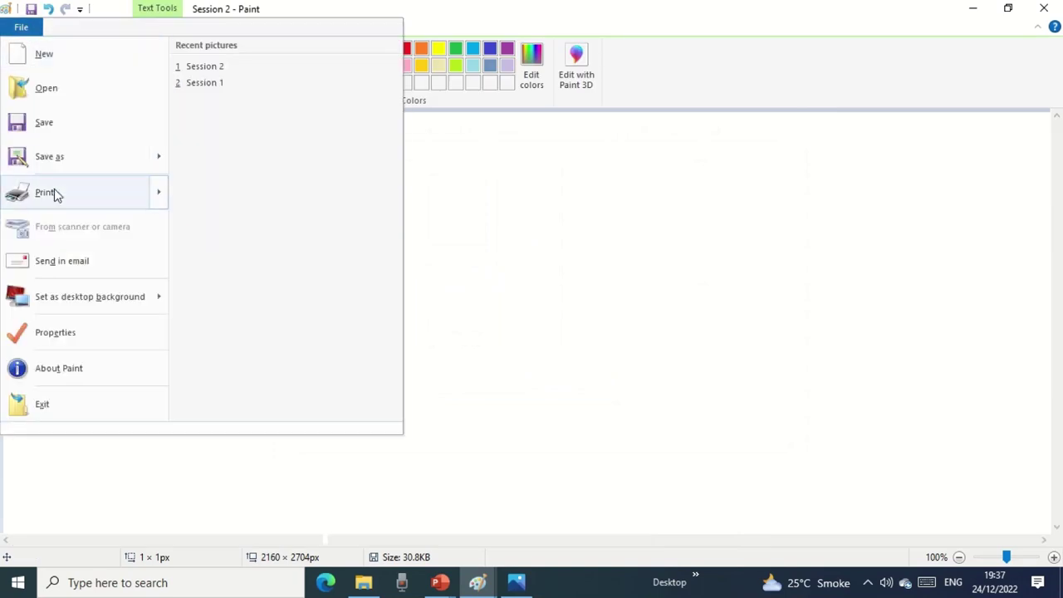
pyautogui.moveTo(55, 191)
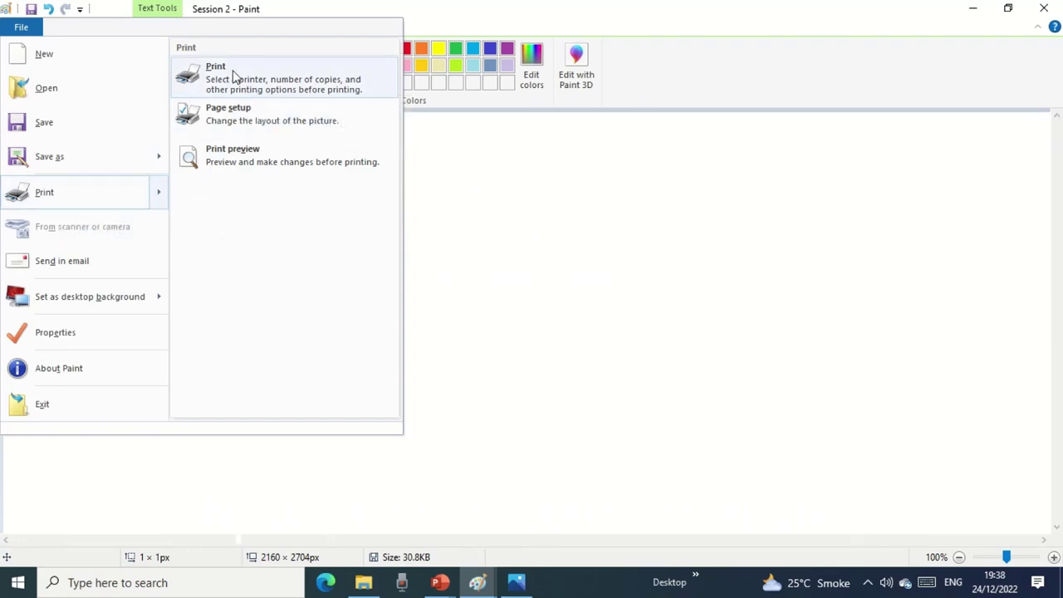
pyautogui.click(228, 121)
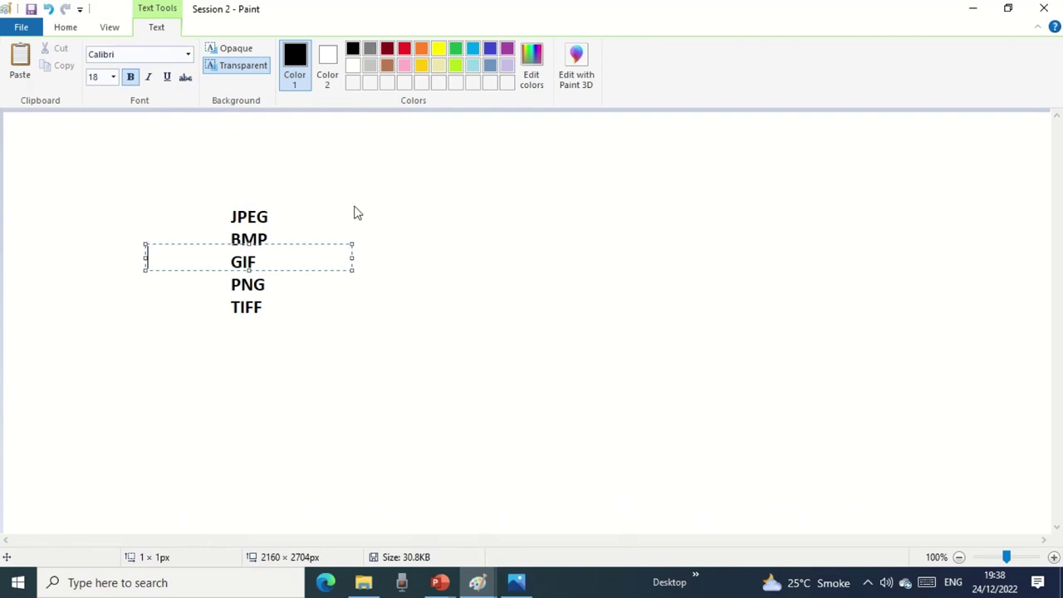
pyautogui.click(587, 176)
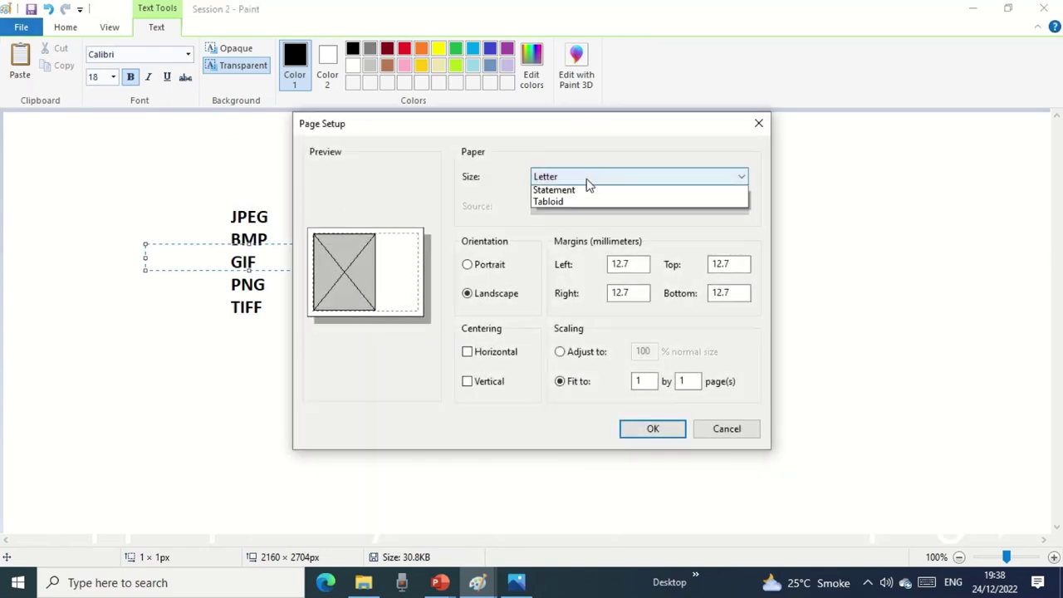
pyautogui.click(584, 205)
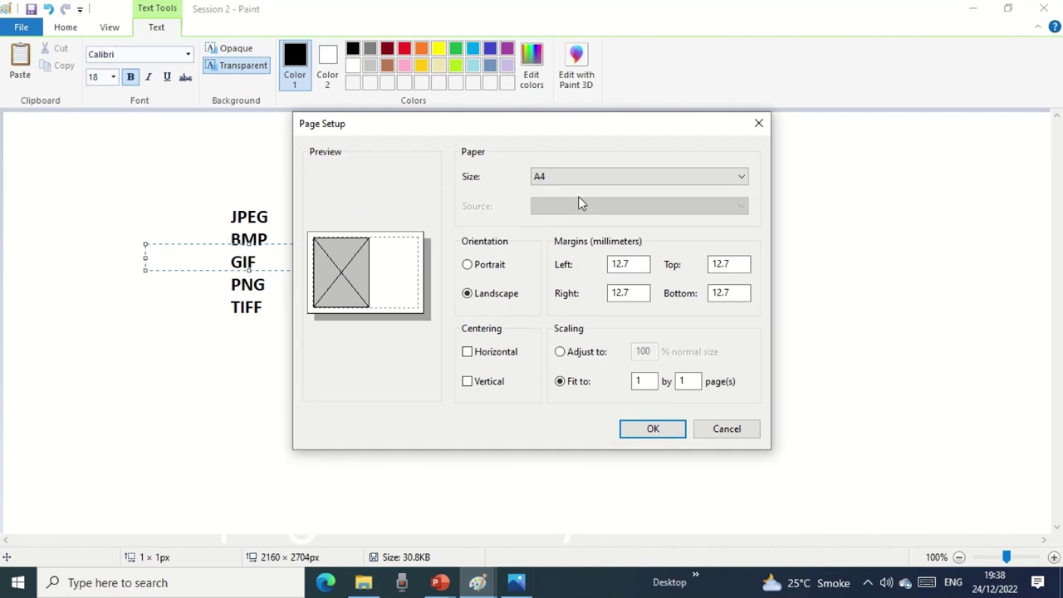
pyautogui.click(569, 178)
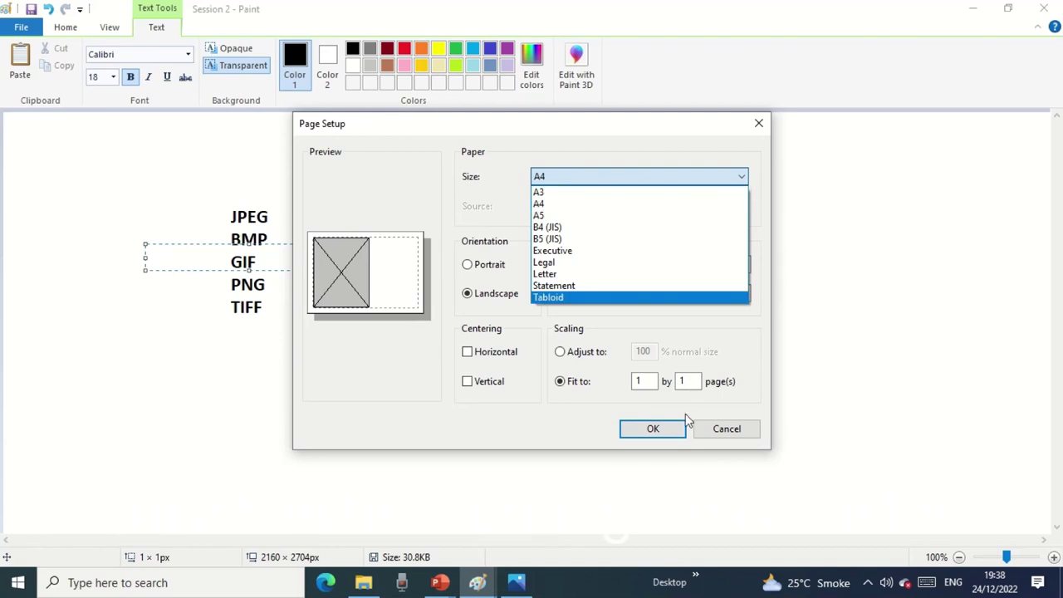
pyautogui.click(734, 435)
pyautogui.click(734, 436)
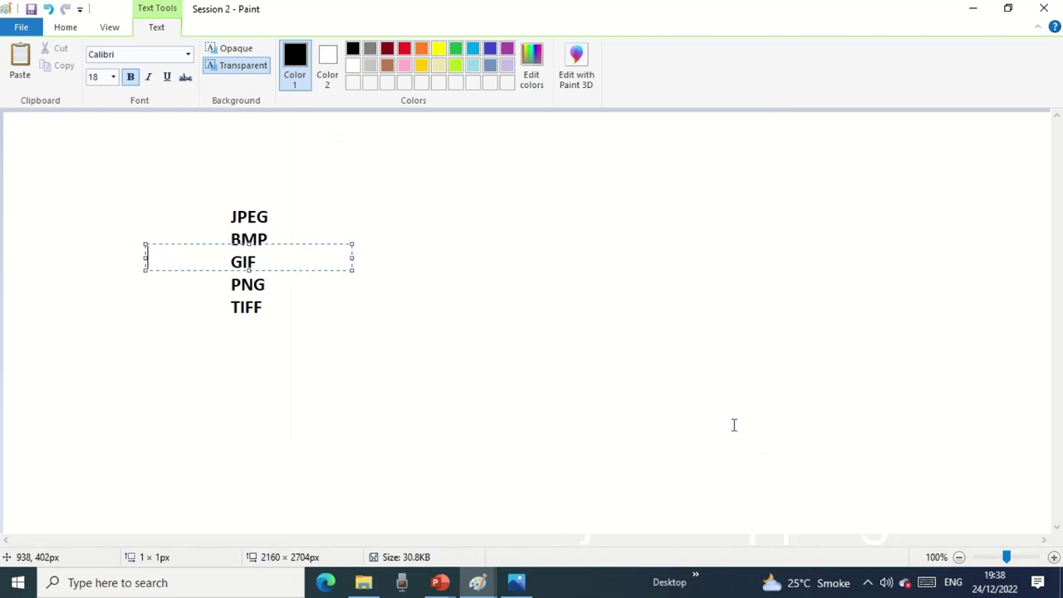
pyautogui.click(21, 27)
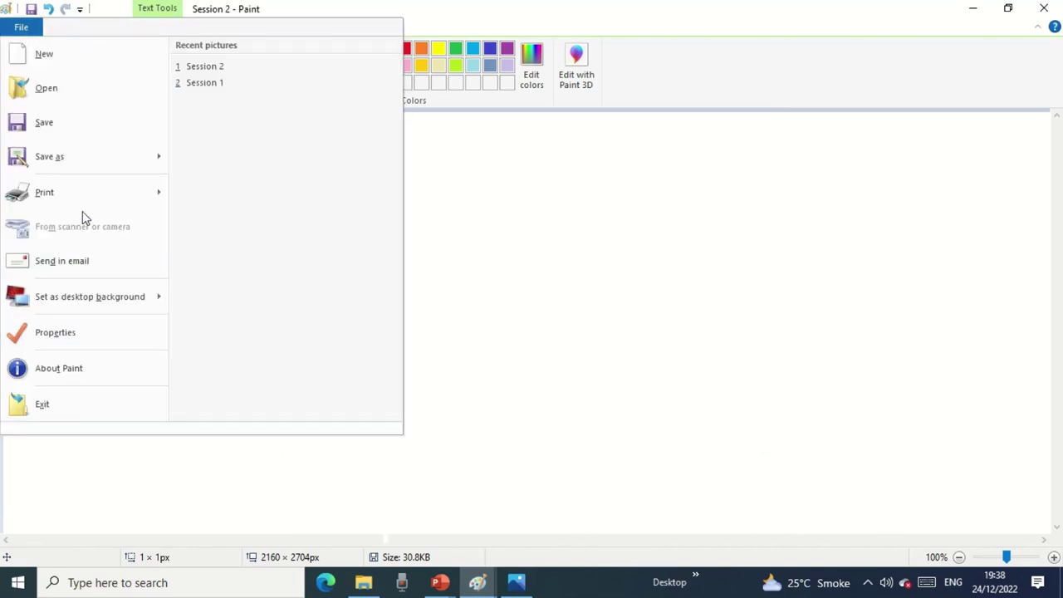
pyautogui.moveTo(78, 204)
pyautogui.click(245, 176)
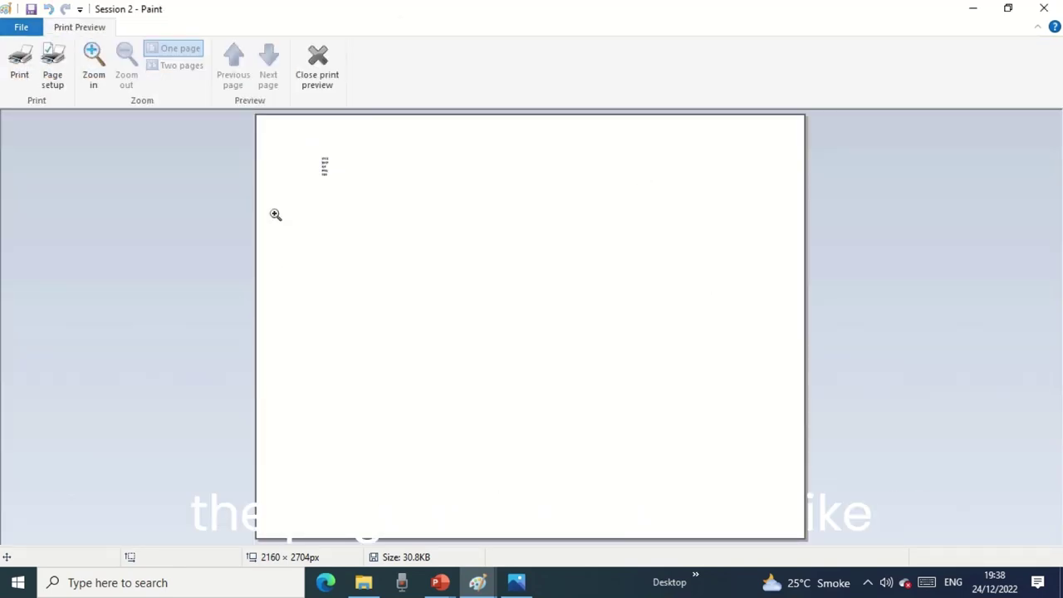
pyautogui.click(326, 169)
pyautogui.click(266, 184)
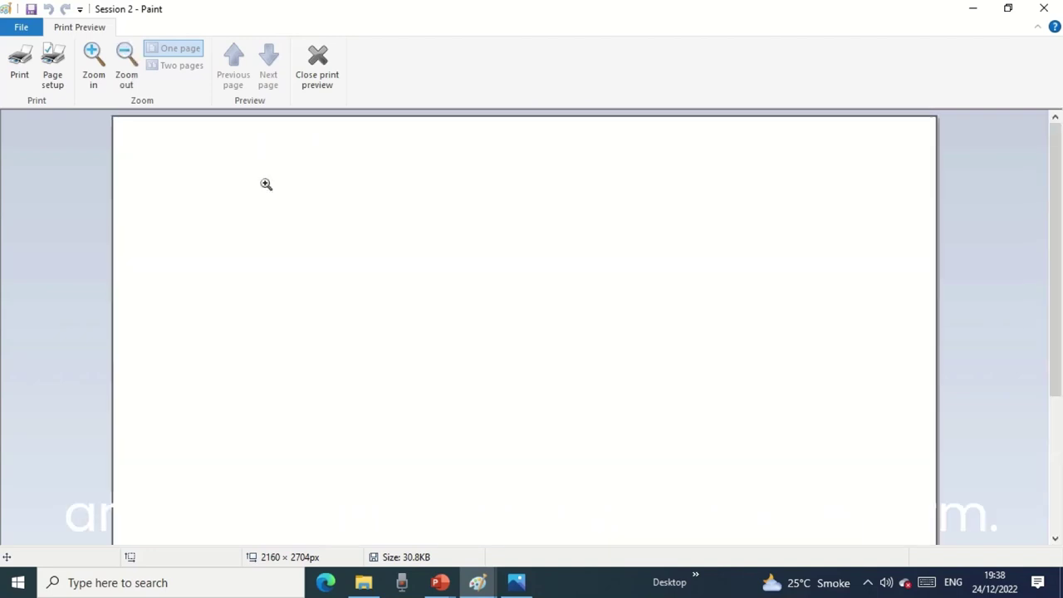
pyautogui.click(215, 192)
pyautogui.click(323, 179)
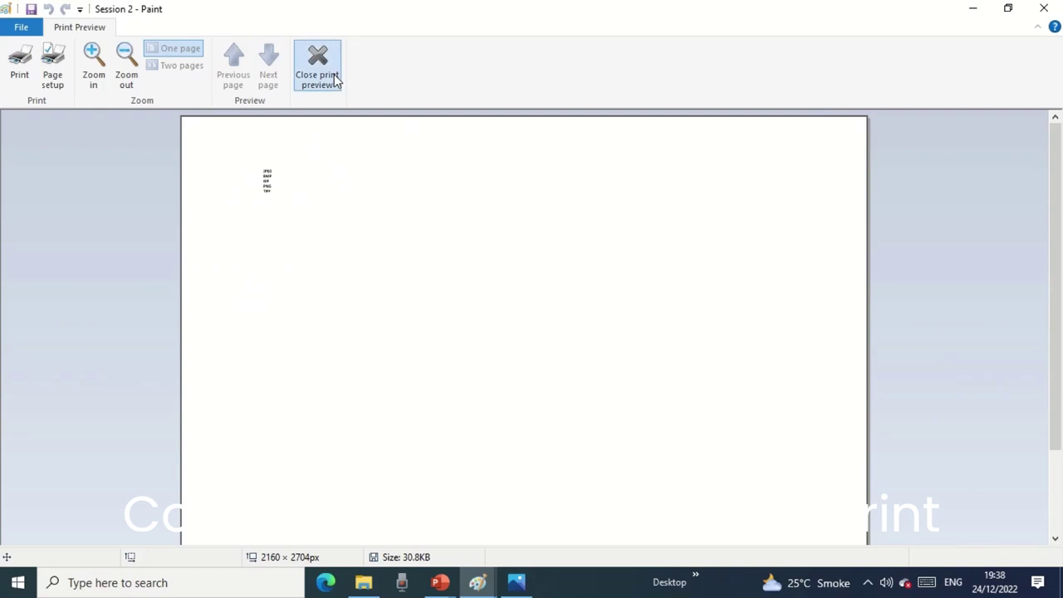
pyautogui.click(317, 67)
pyautogui.click(20, 27)
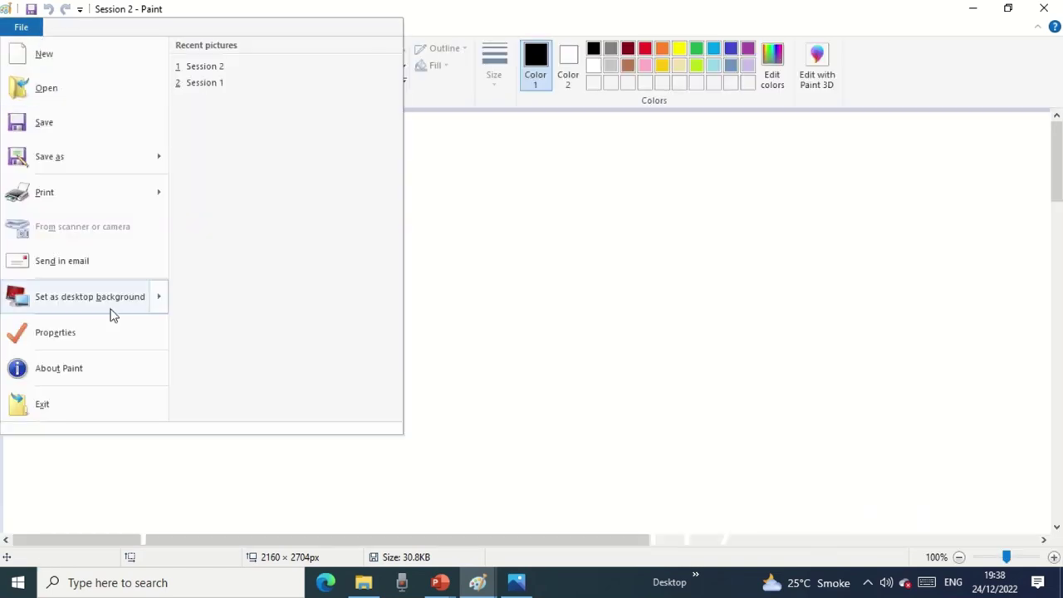
pyautogui.moveTo(88, 199)
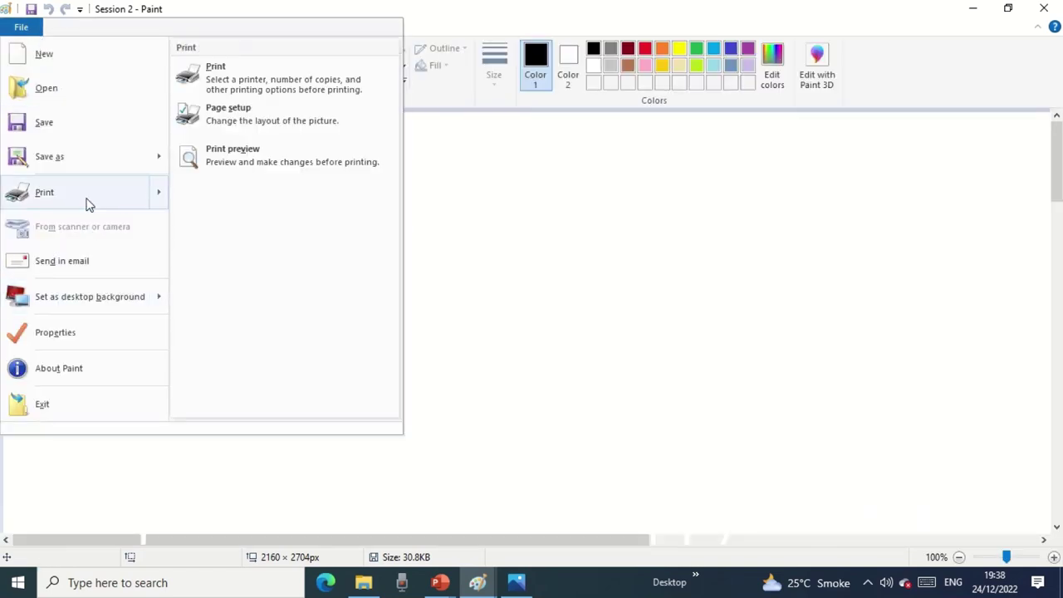
pyautogui.click(242, 86)
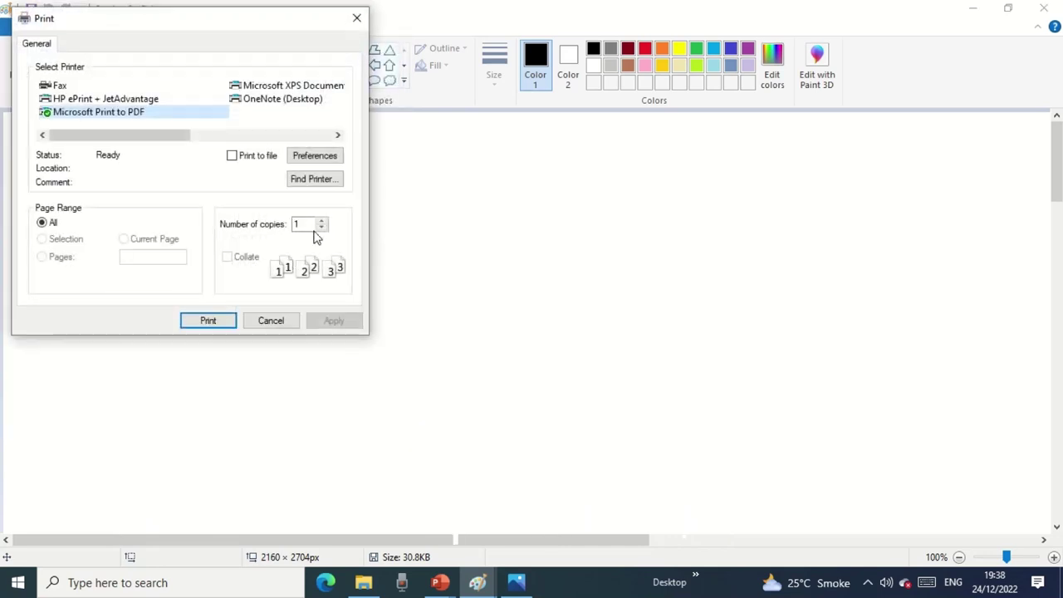
pyautogui.click(323, 227)
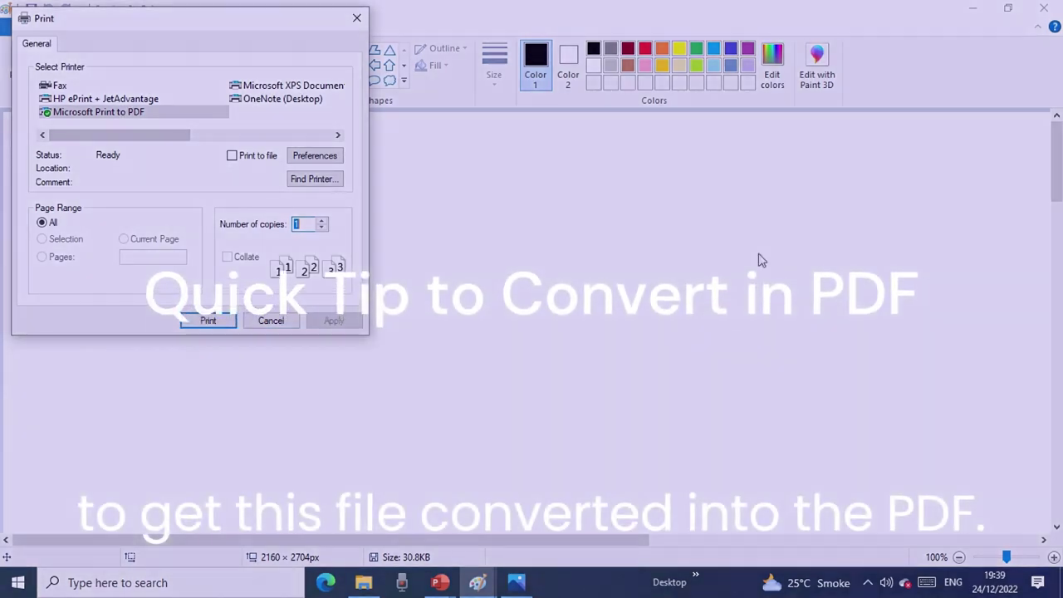
# - Close the Print dialog and drag out an empty text box right of the list
pyautogui.click(289, 320)
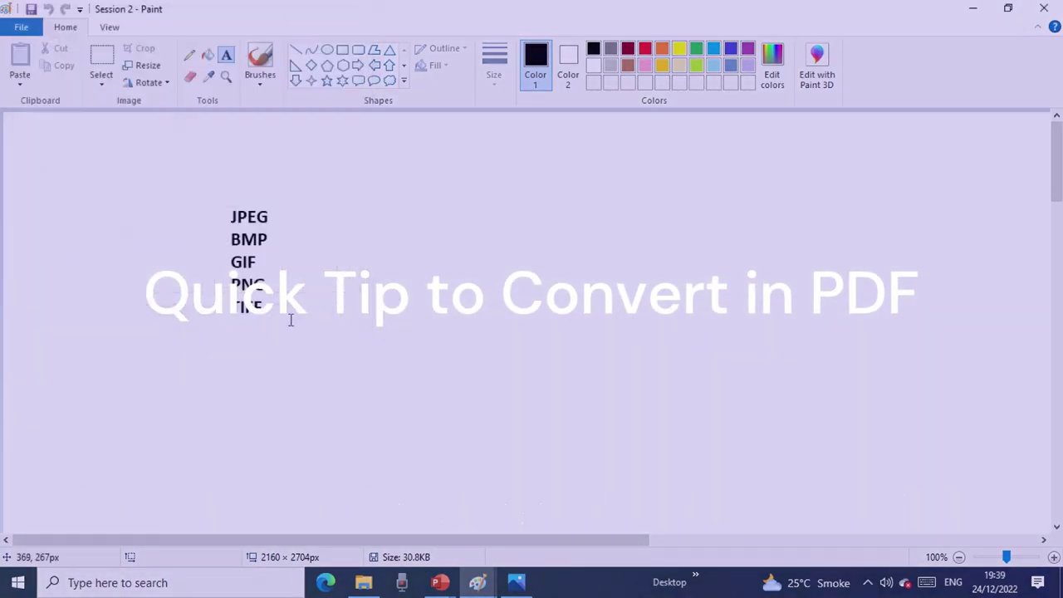
pyautogui.click(21, 27)
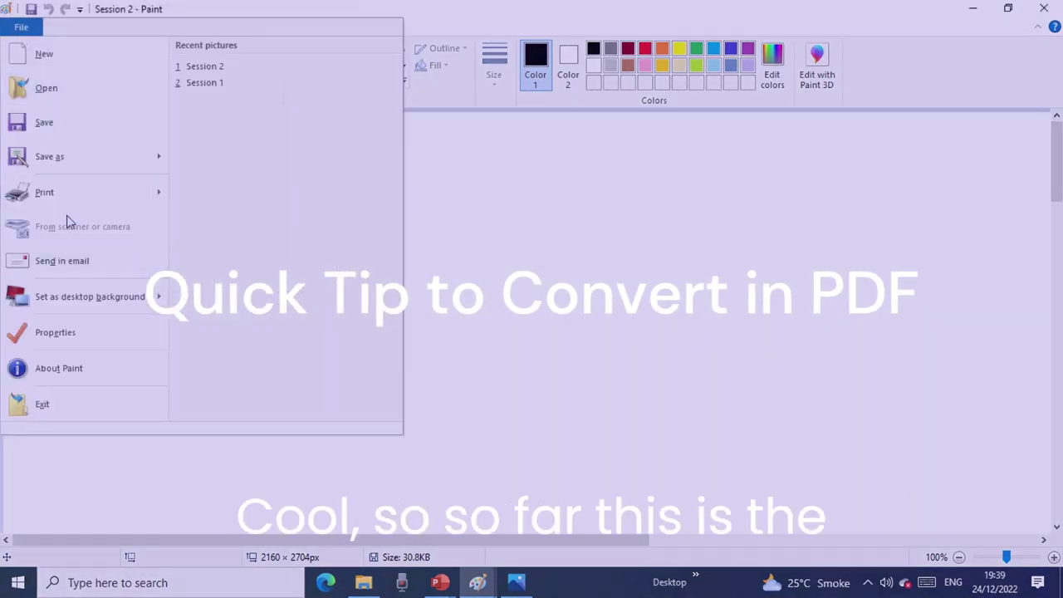
pyautogui.moveTo(73, 209)
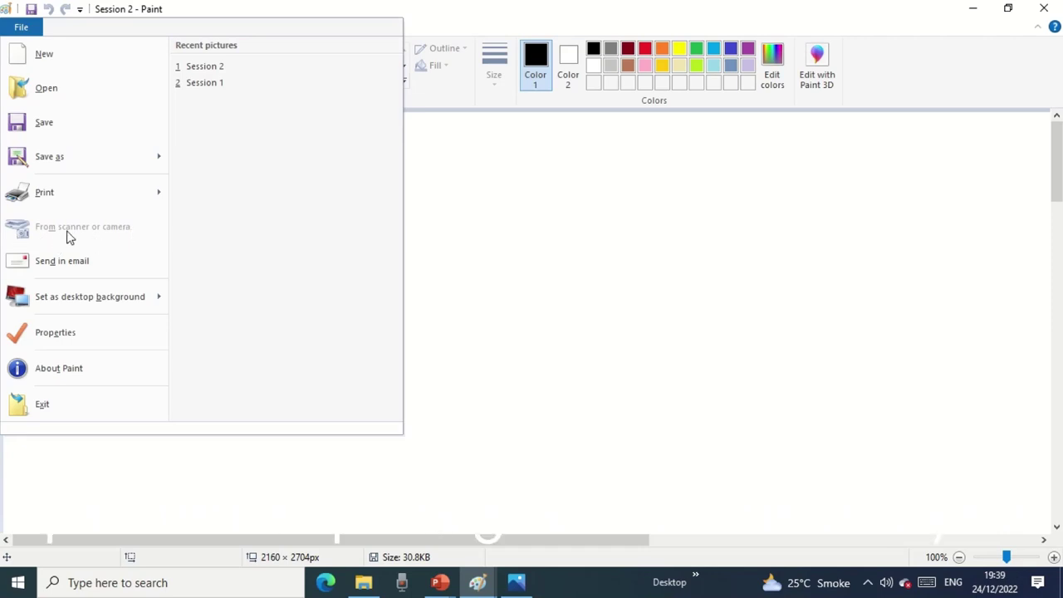
pyautogui.click(691, 245)
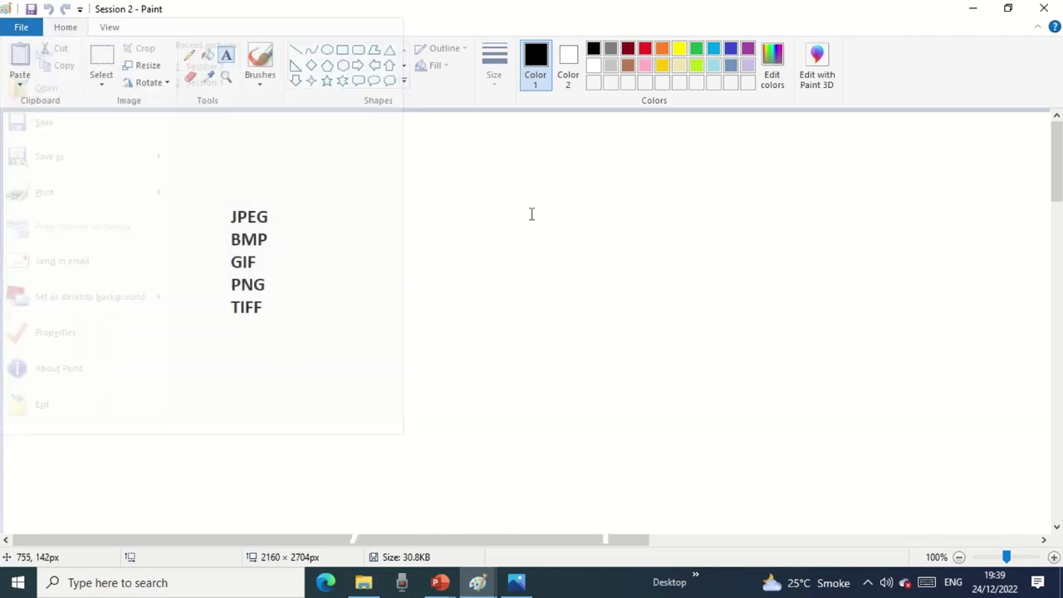
pyautogui.moveTo(462, 177); pyautogui.dragTo(675, 414)
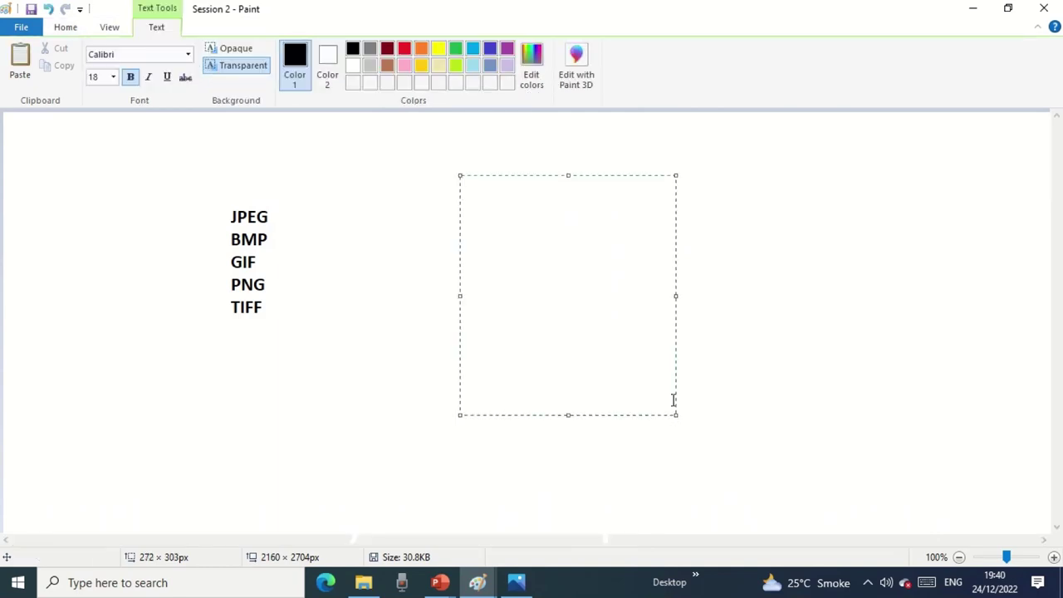